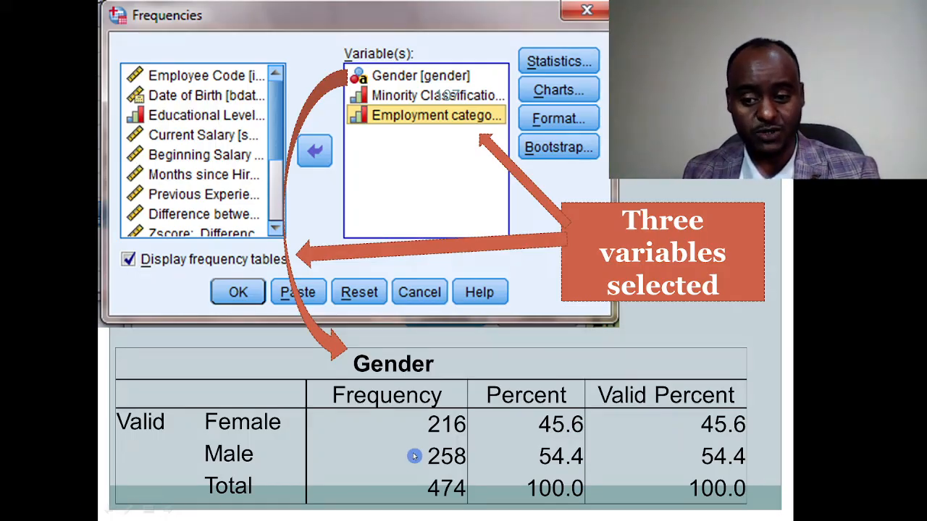
Step: Advance the lecture to the bar chart slide and switch to the SPSS employee data
click(704, 395)
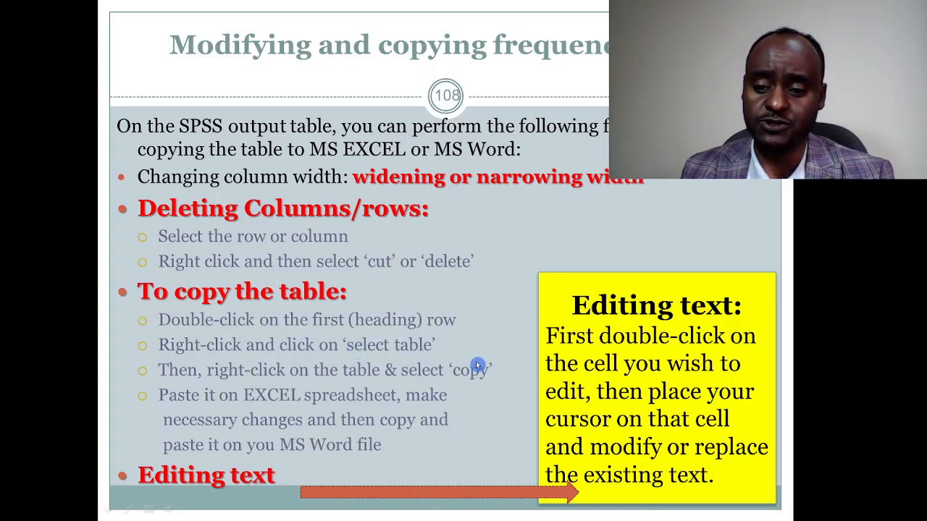
key(Right)
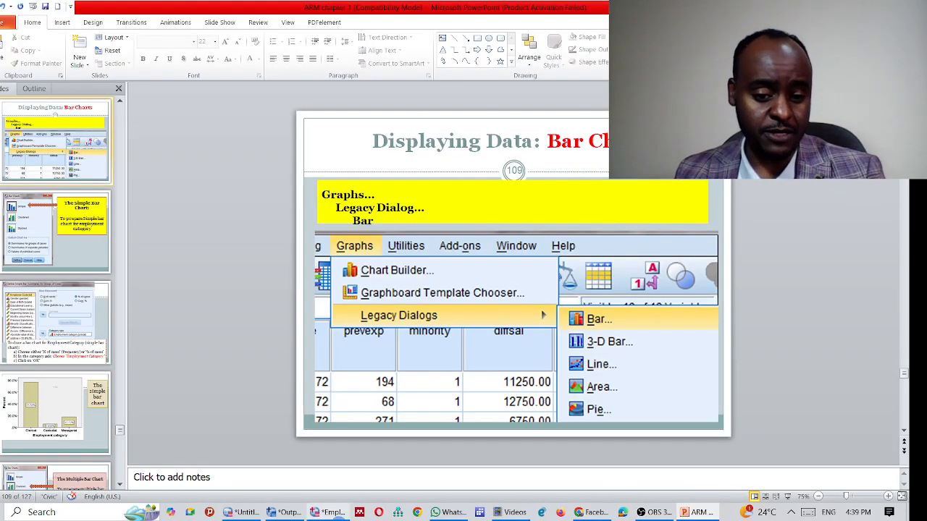
key(alt+Tab)
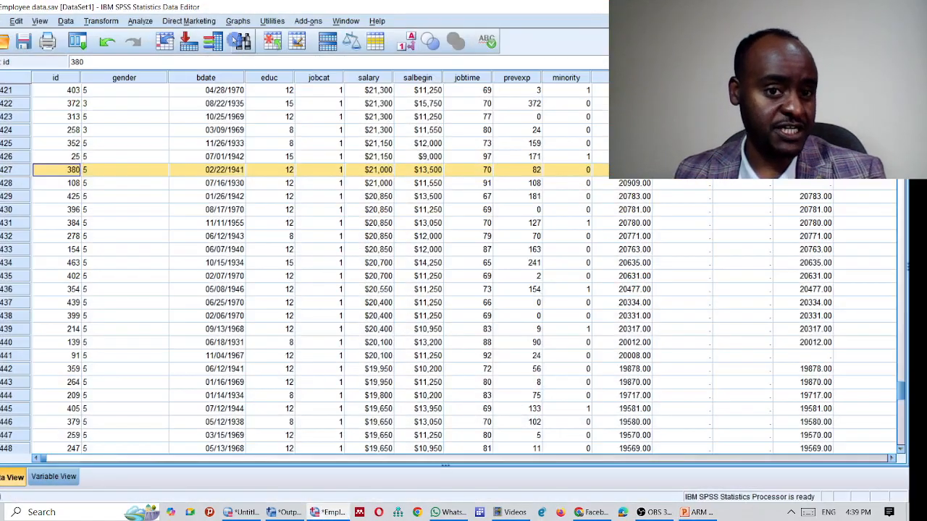
Step: Open Analyze > Descriptive Statistics > Frequencies and add Gender as a variable
click(139, 20)
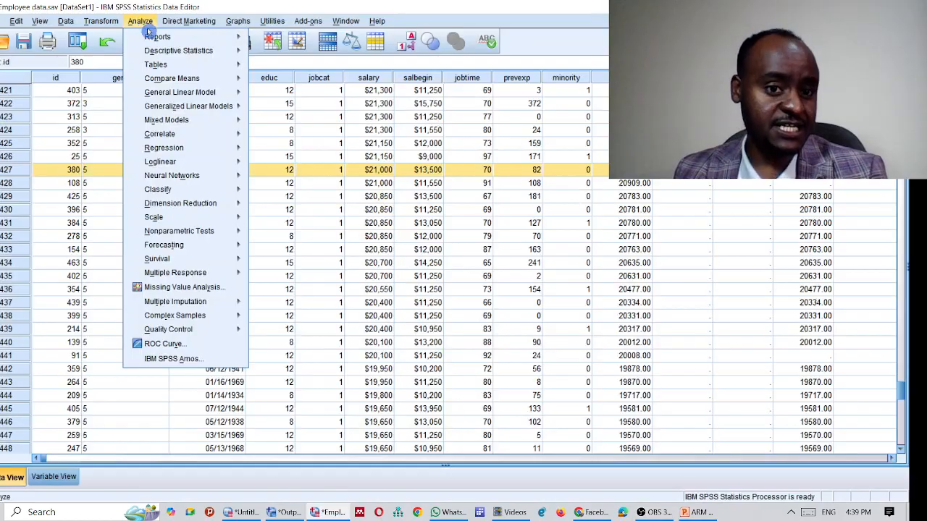
mouse_move(170, 51)
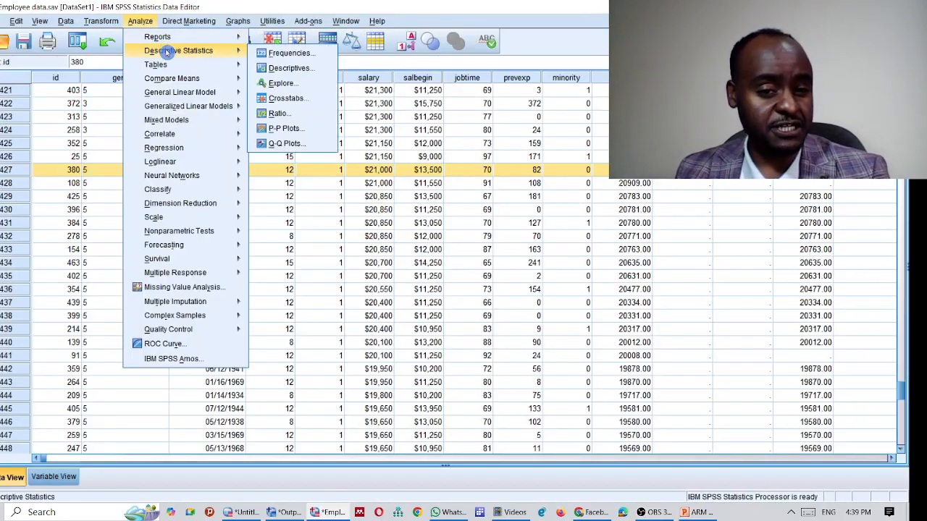
click(290, 53)
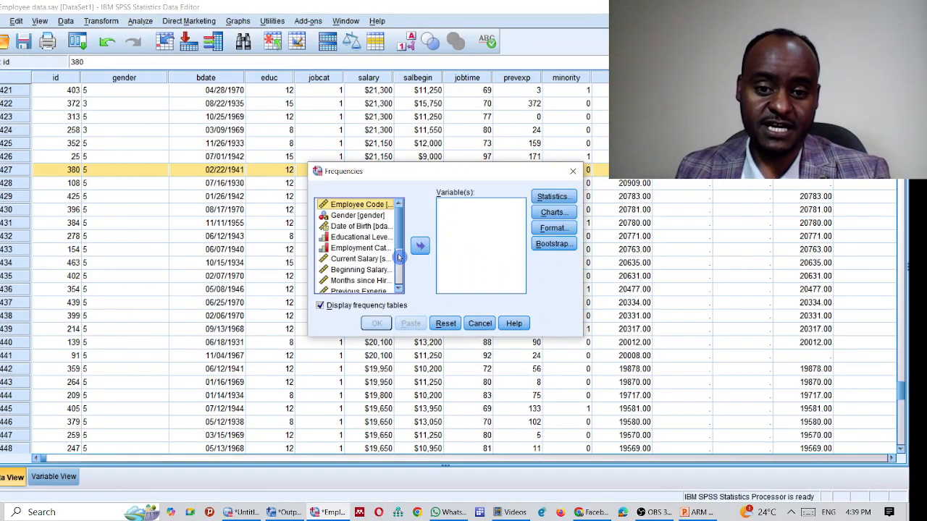
click(362, 215)
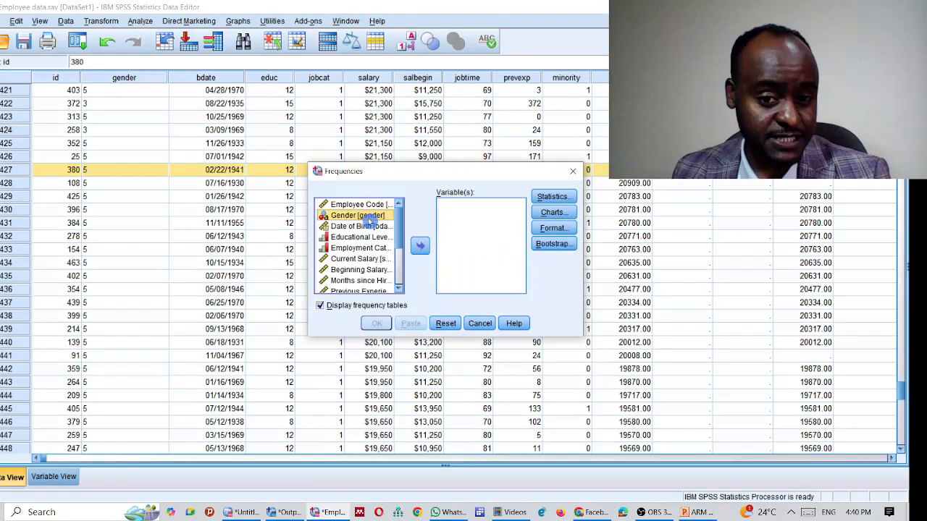
click(420, 247)
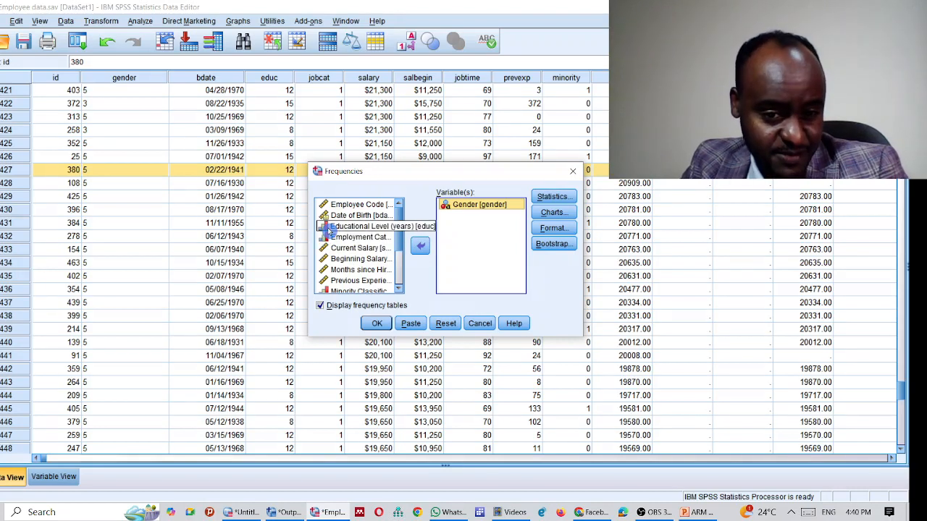
Step: Add Minority Classification and Employment Category to the Variable(s) list
scroll(331, 229, down, 2)
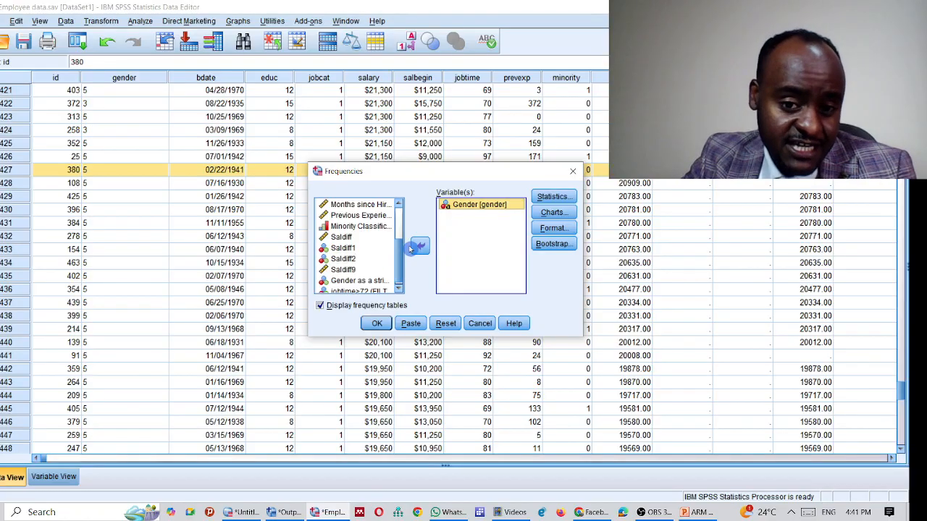
scroll(400, 261, down, 1)
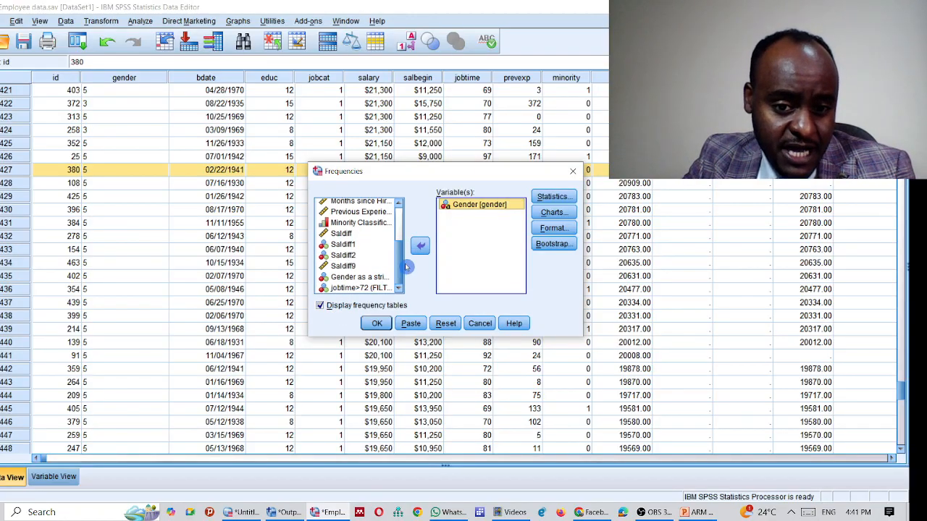
scroll(401, 260, up, 3)
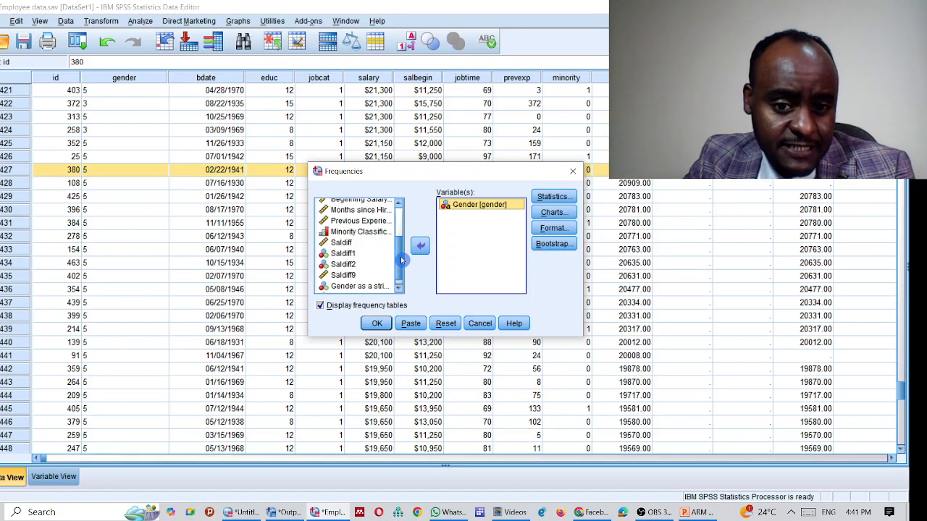
click(358, 235)
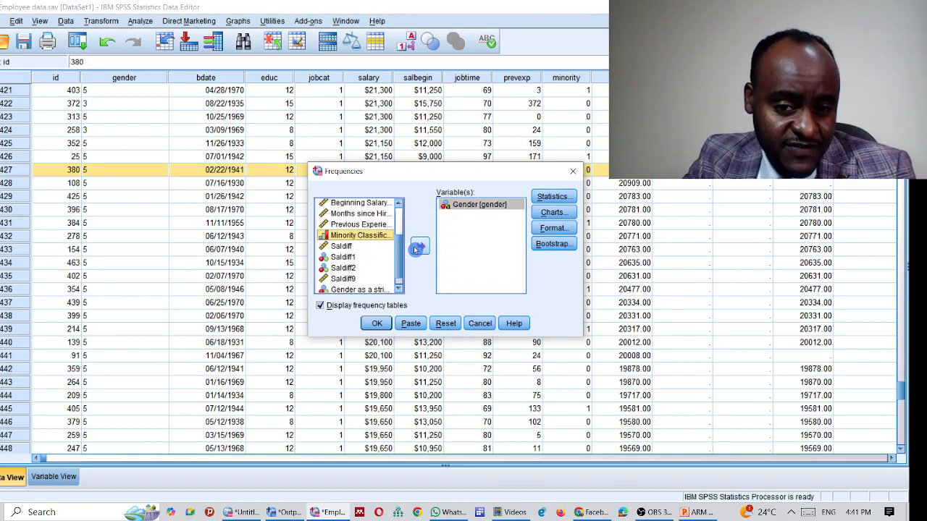
click(420, 246)
click(359, 224)
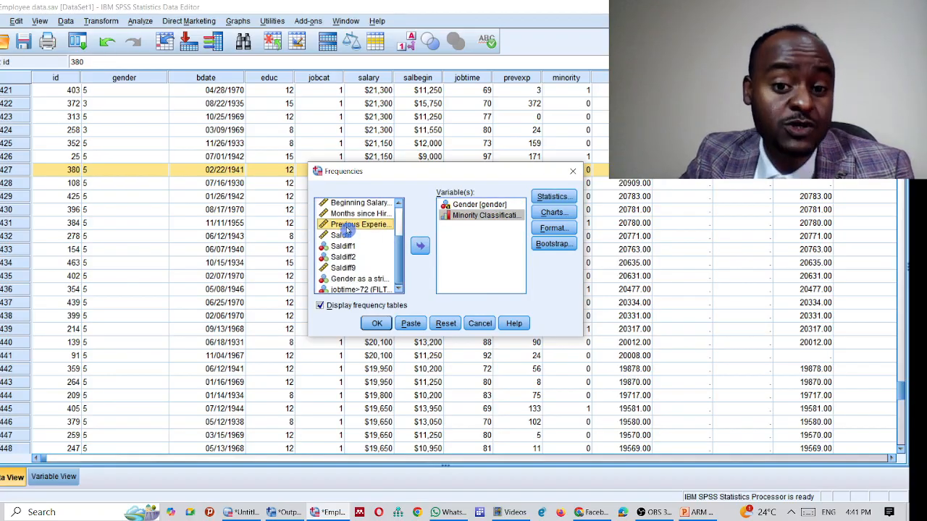
click(342, 216)
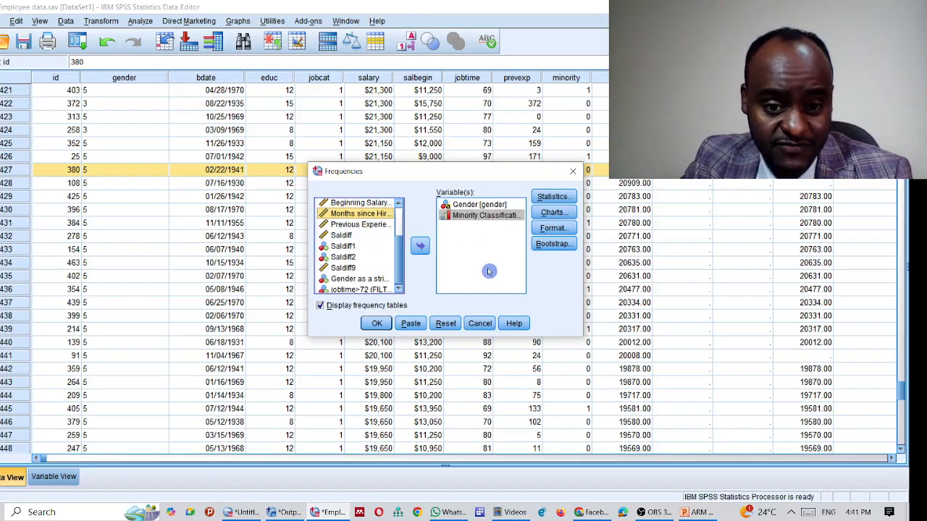
click(398, 205)
click(398, 205)
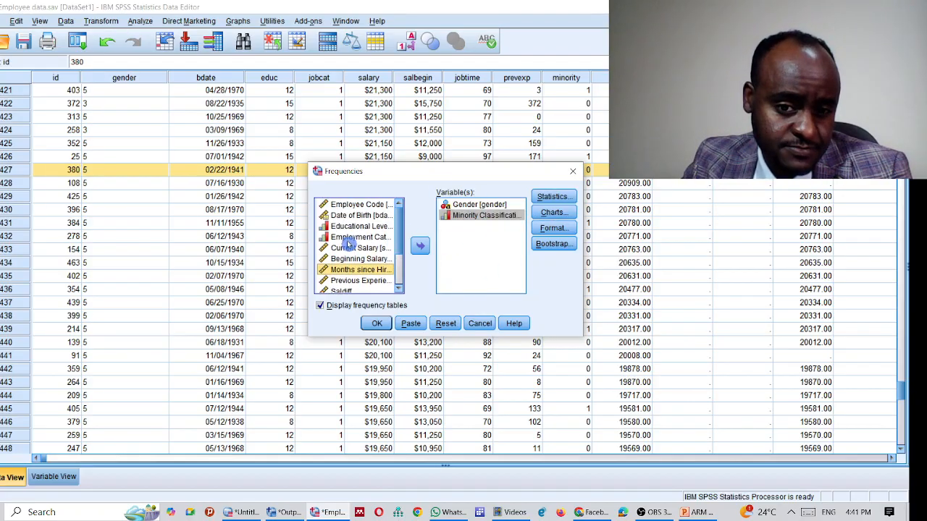
click(365, 238)
click(426, 253)
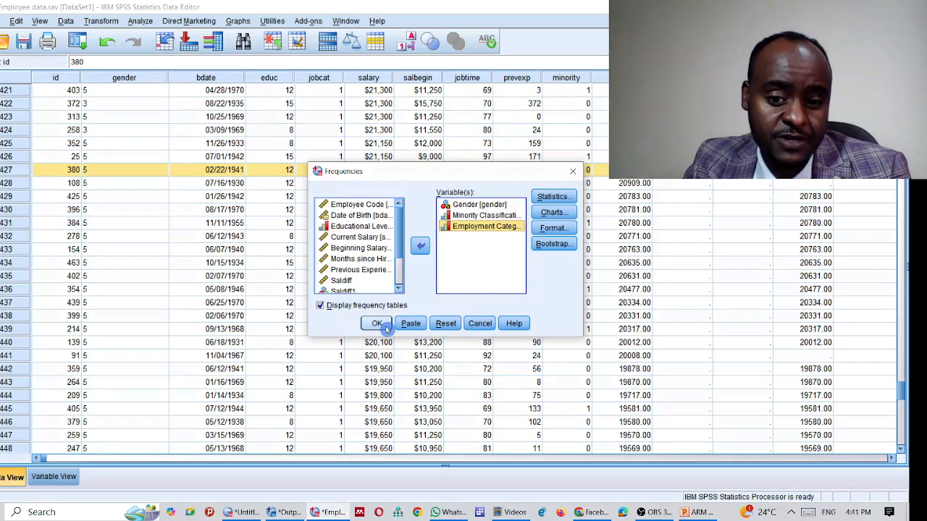
click(551, 196)
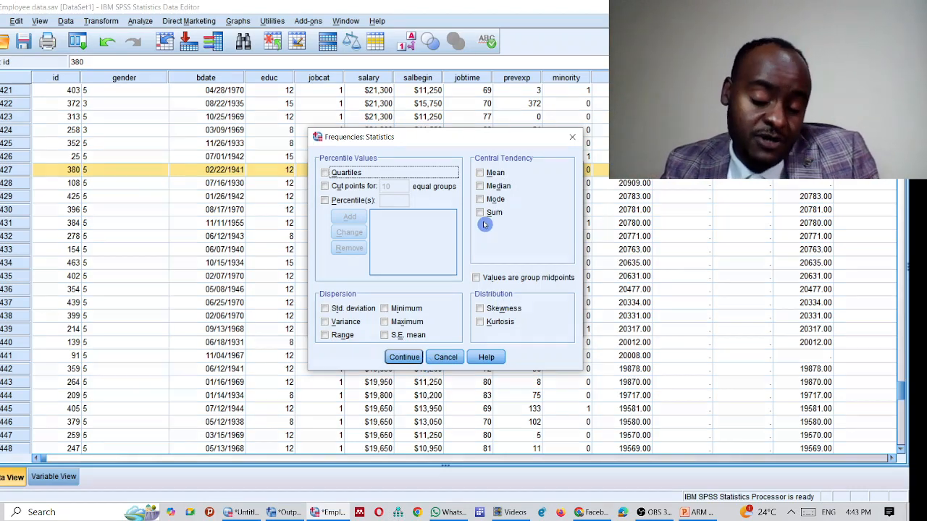
click(403, 358)
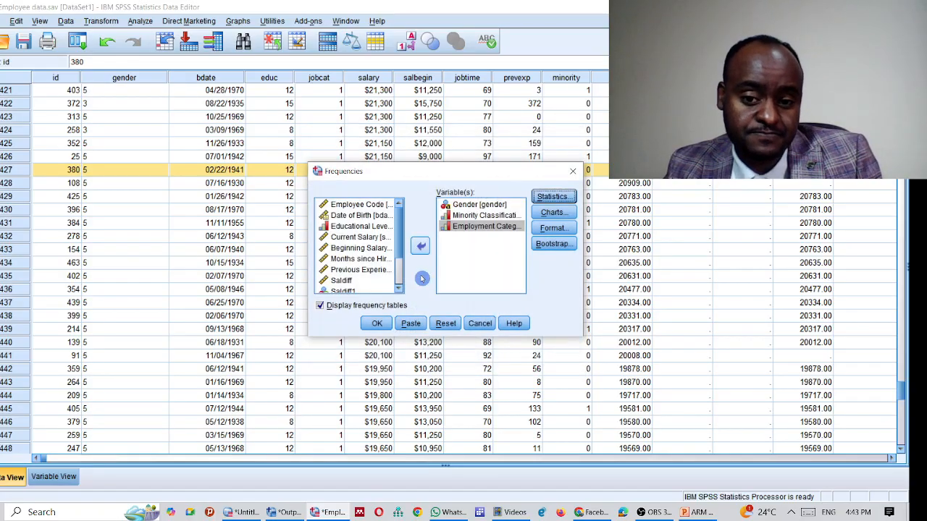
Step: Run the frequencies analysis and review the Gender and Minority Classification tables
click(377, 326)
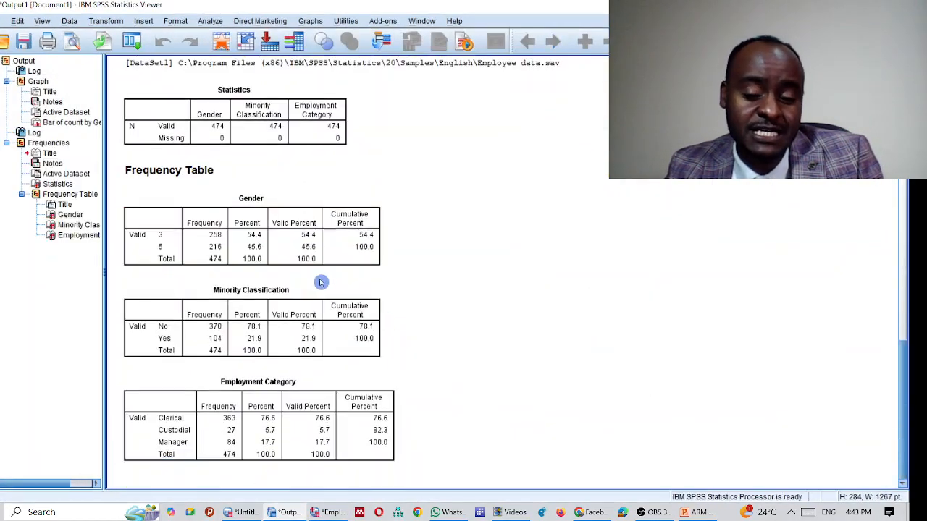
scroll(319, 279, up, 1)
click(364, 266)
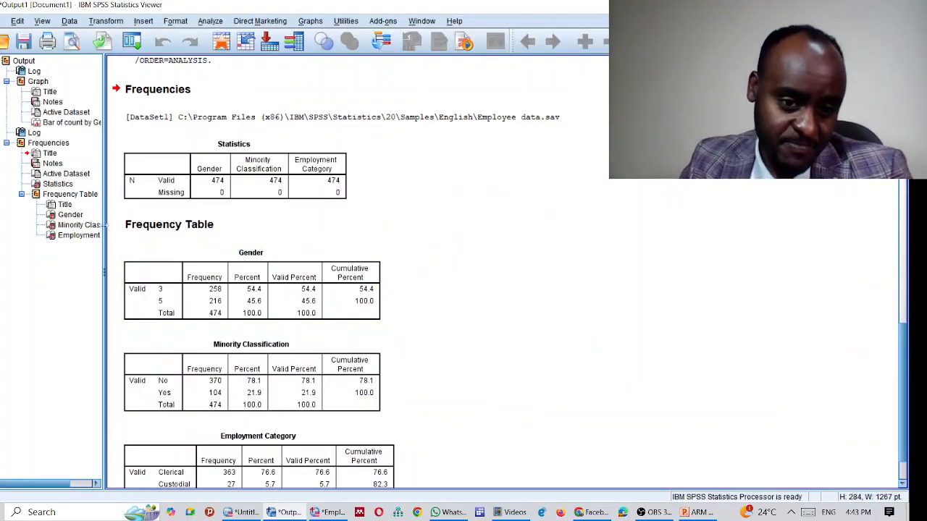
click(250, 369)
scroll(278, 318, down, 1)
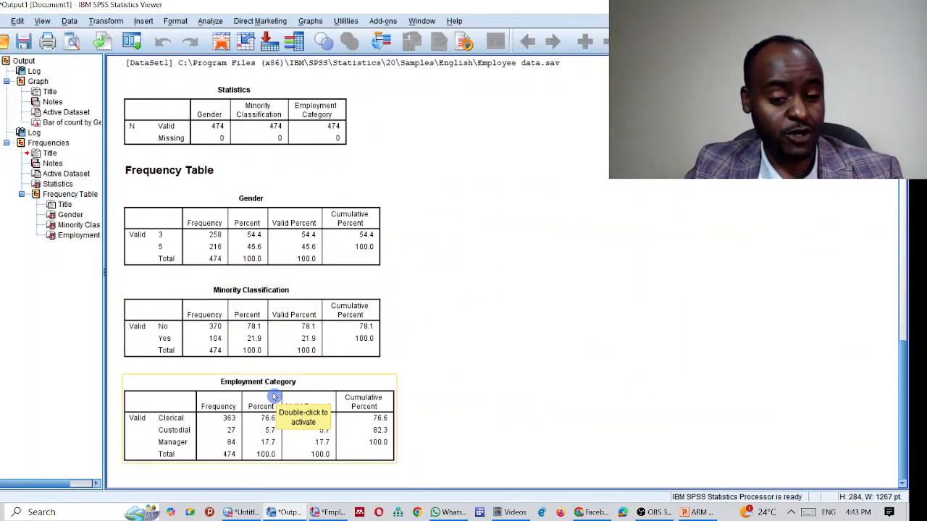
Step: Select the frequency tables in turn and check the Minority Classification table's editing menu
click(266, 264)
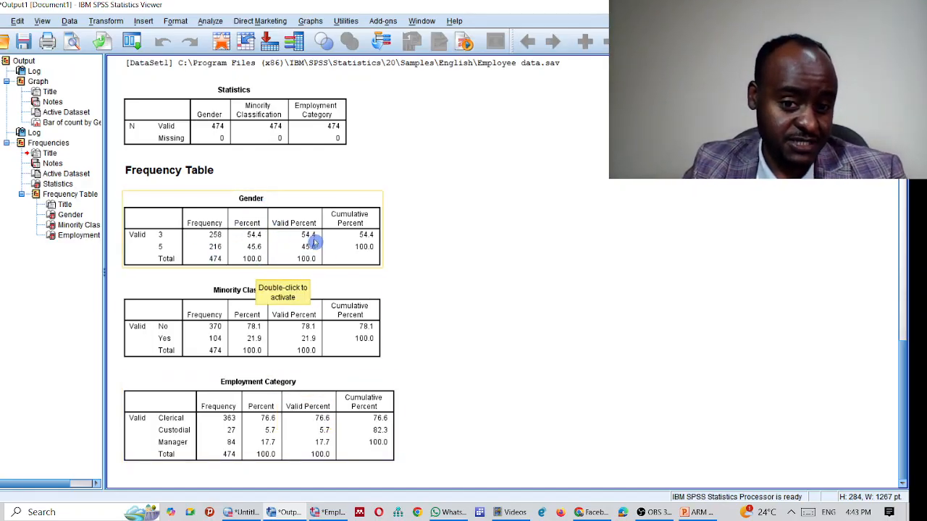
click(405, 259)
click(337, 291)
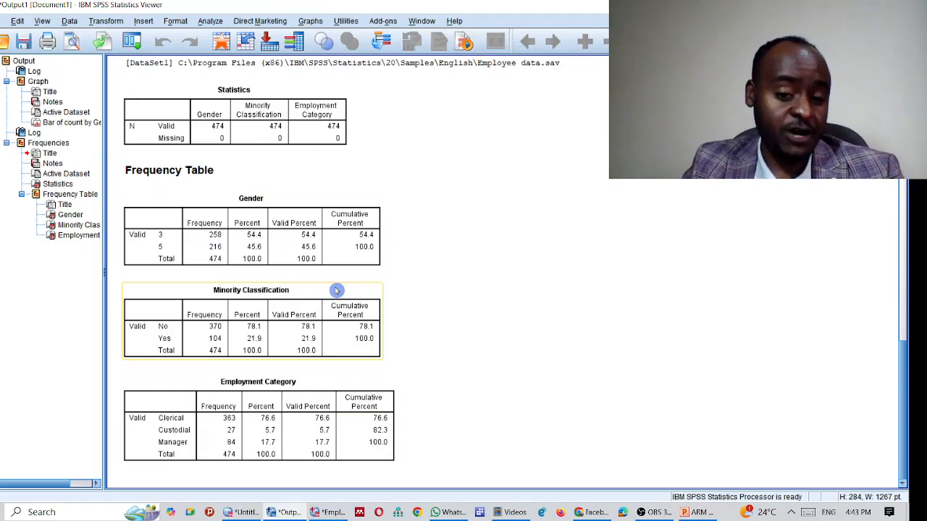
click(284, 413)
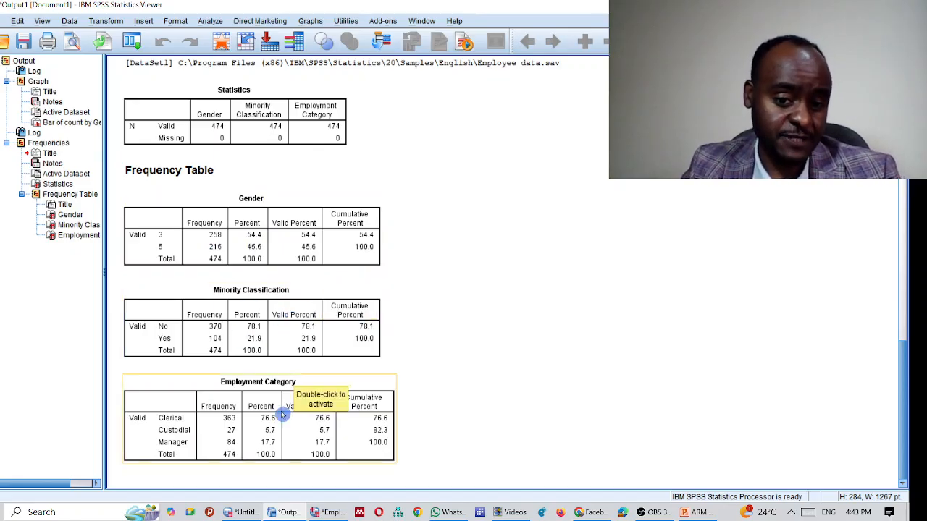
click(246, 343)
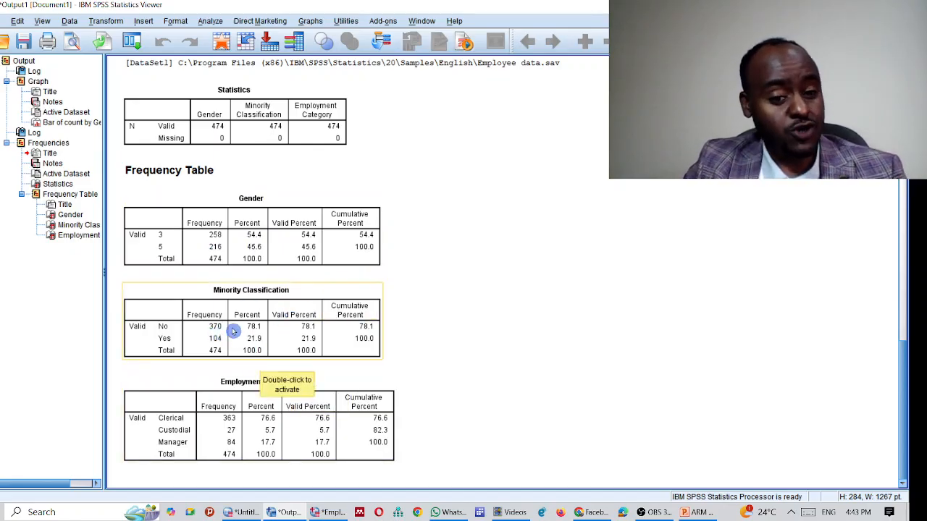
right_click(262, 313)
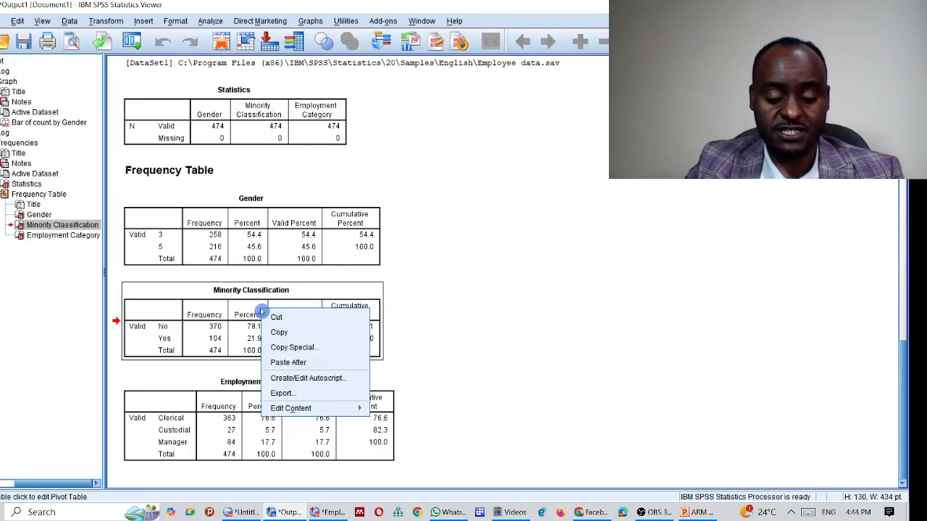
key(Escape)
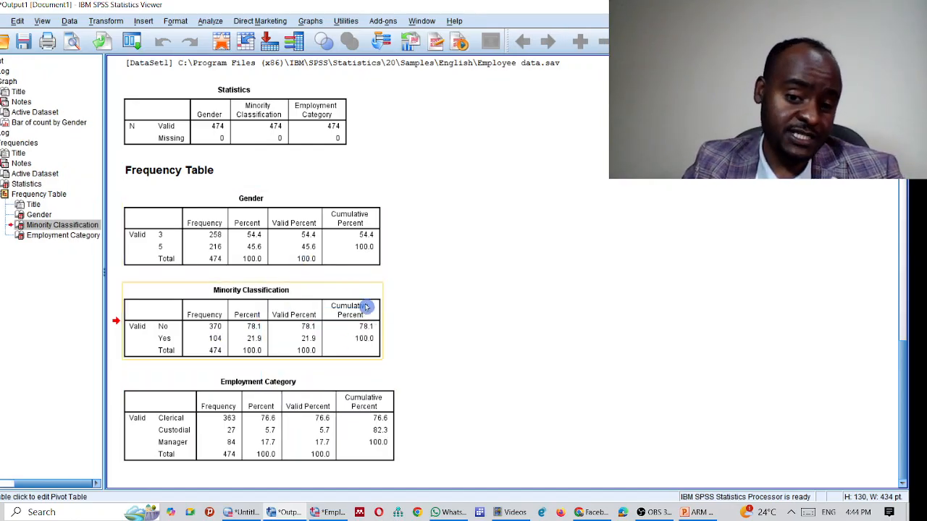
Step: Delete the Valid Percent and Cumulative Percent columns from the Minority Classification table
click(387, 309)
click(299, 305)
double_click(297, 304)
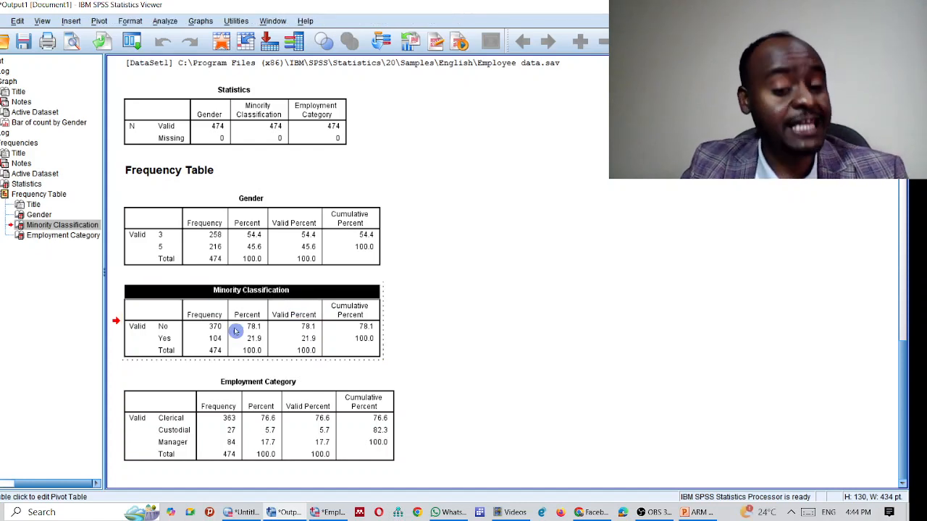
drag(292, 319, 324, 339)
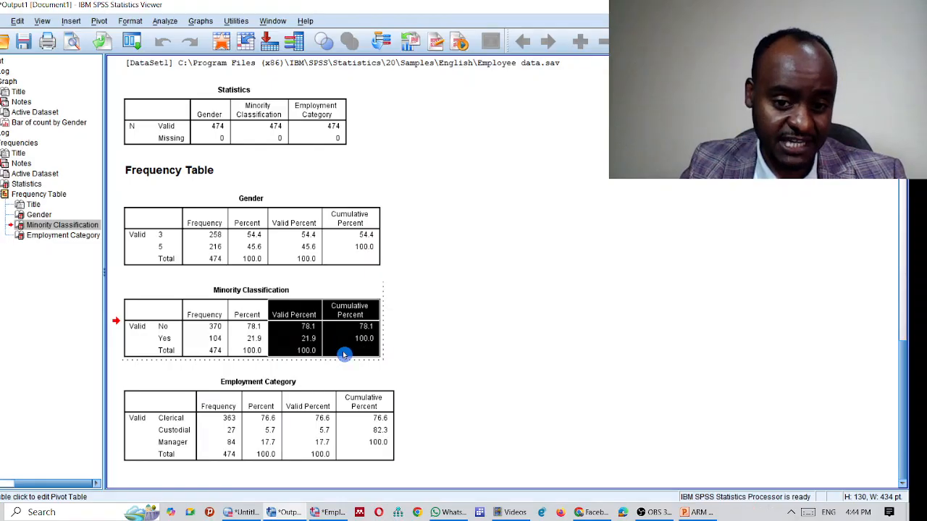
right_click(306, 310)
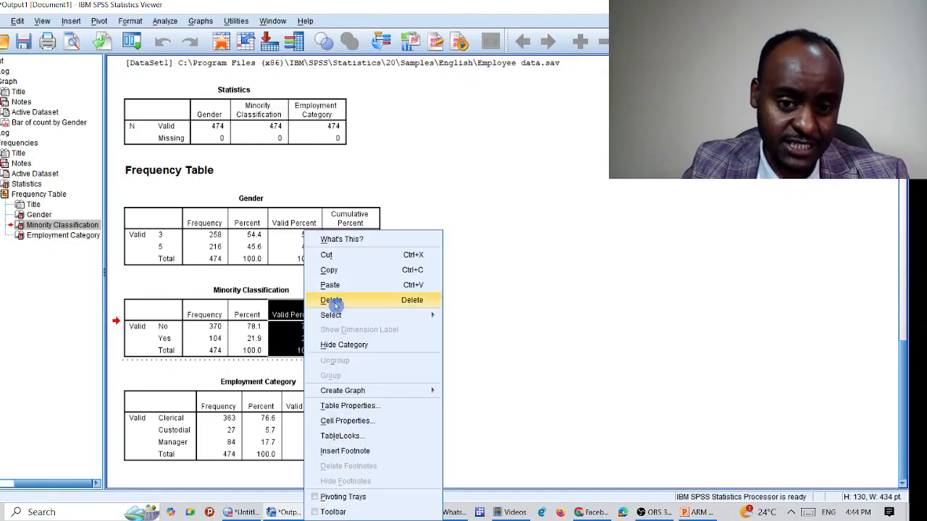
click(331, 299)
click(372, 312)
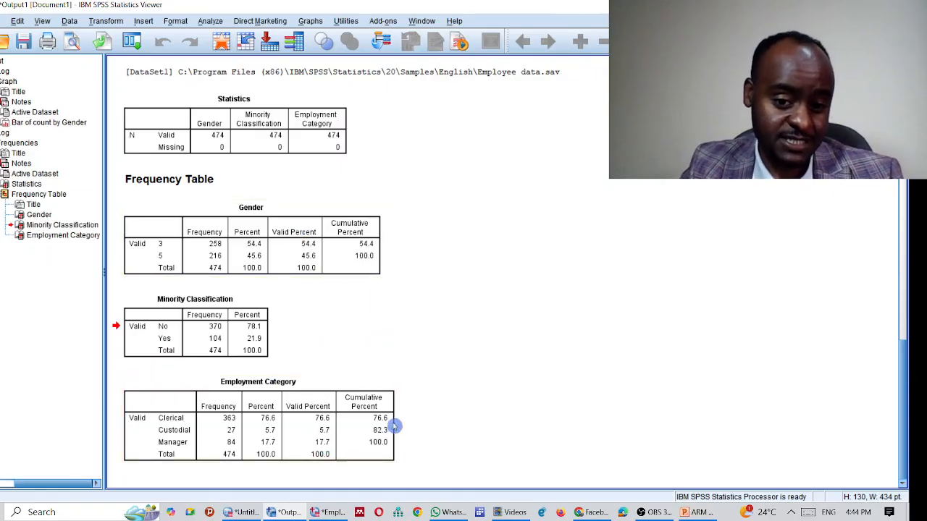
Step: Delete the Valid Percent and Cumulative Percent columns from the Employment Category table
click(310, 407)
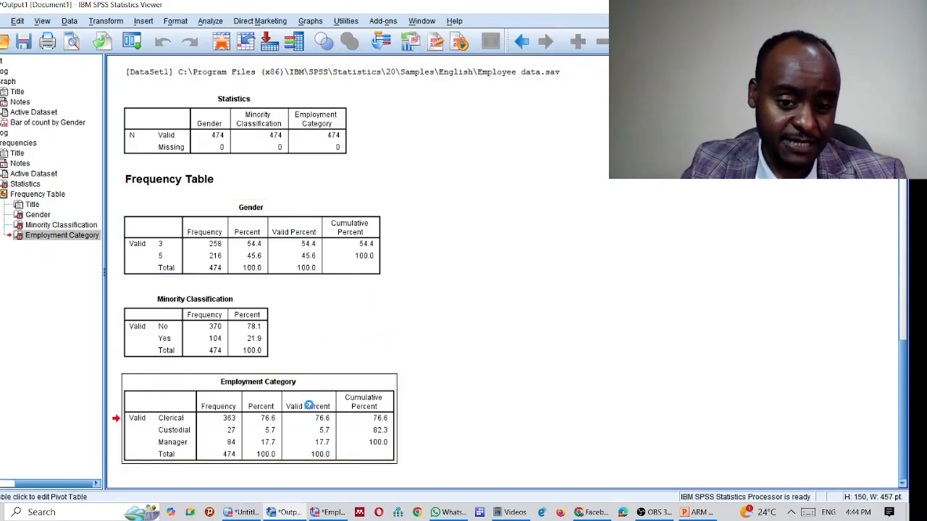
double_click(310, 407)
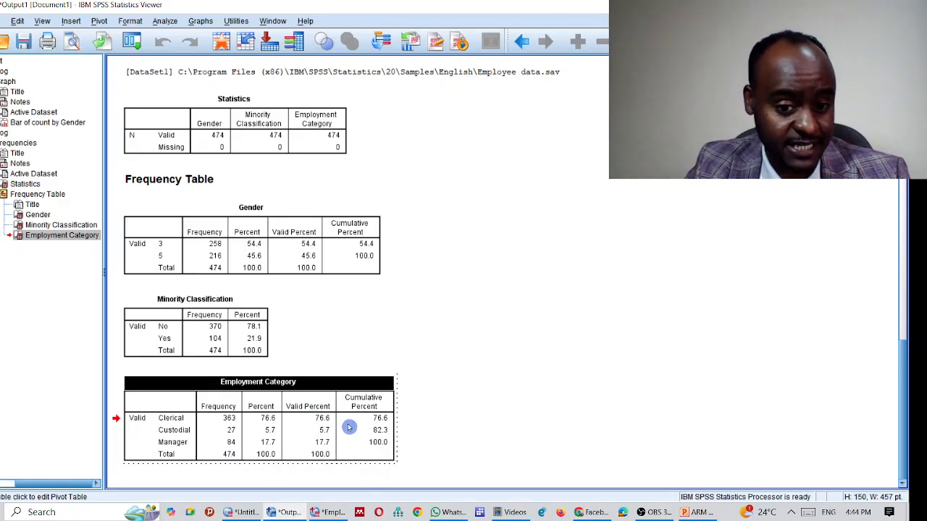
drag(307, 399, 353, 454)
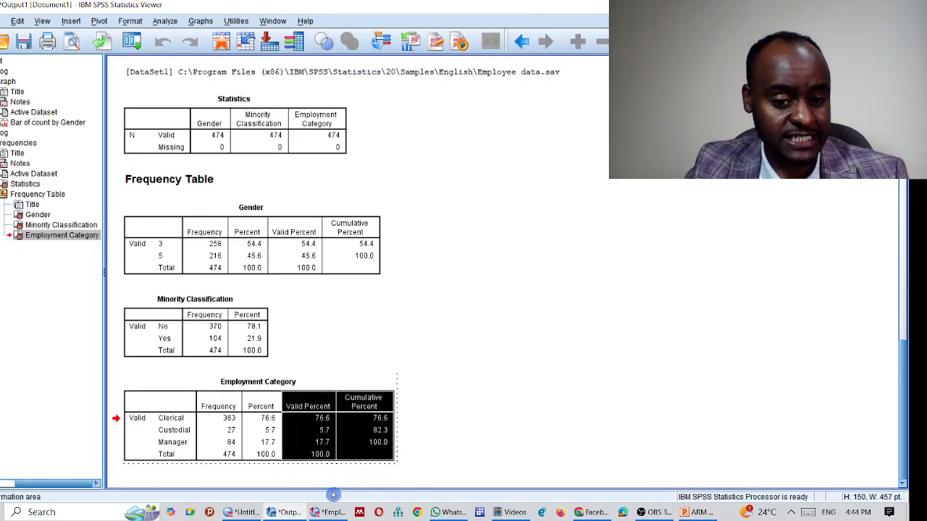
right_click(317, 399)
click(339, 303)
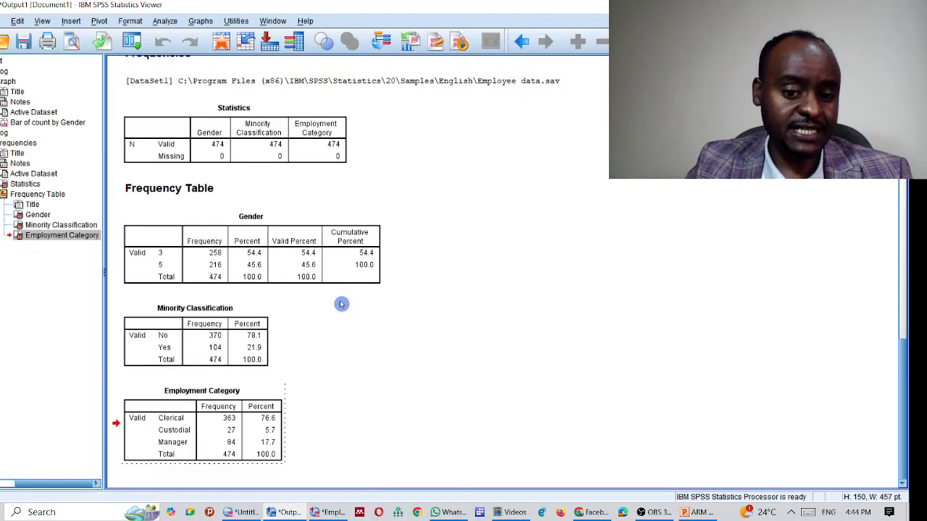
click(331, 416)
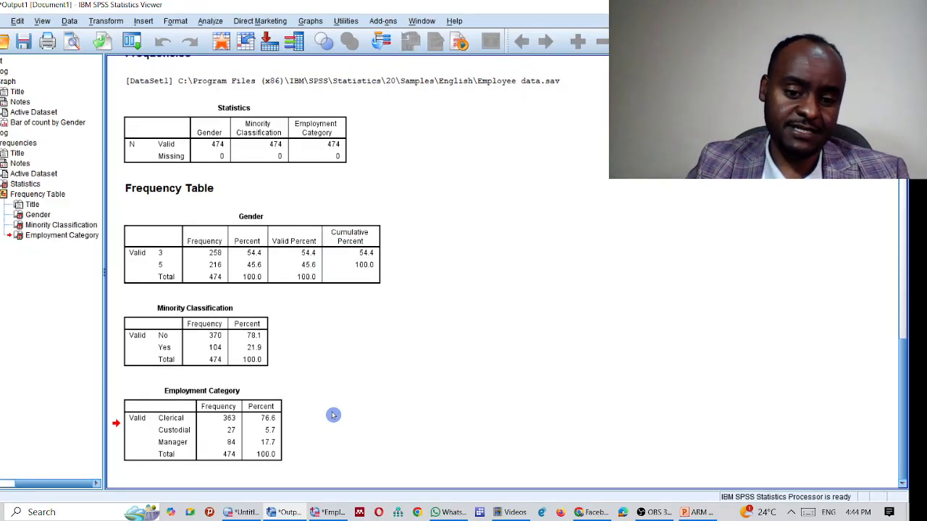
Step: Copy the Employment Category table
right_click(217, 423)
click(184, 430)
right_click(183, 414)
click(197, 437)
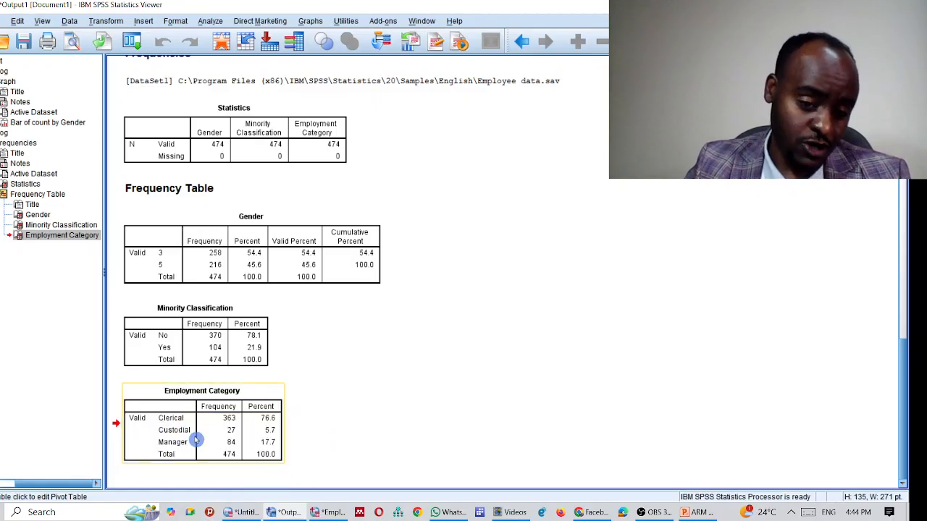
Step: Launch Word 2010, paste the Employment Category table, and dismiss the activation notice
click(73, 512)
text(word)
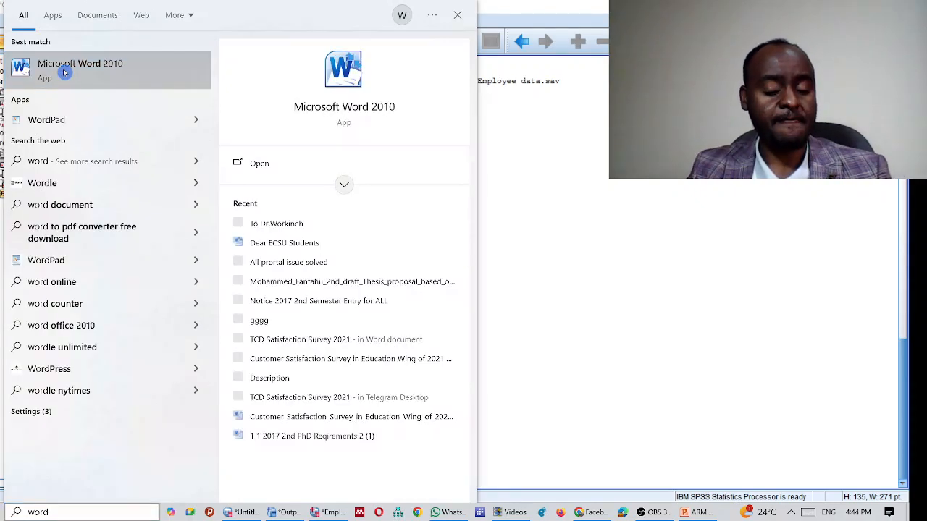
click(65, 72)
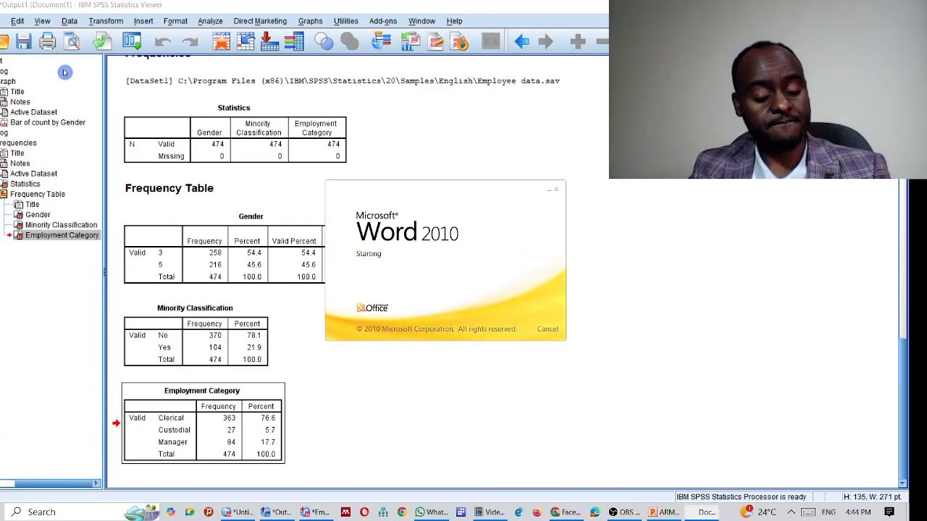
key(ctrl+v)
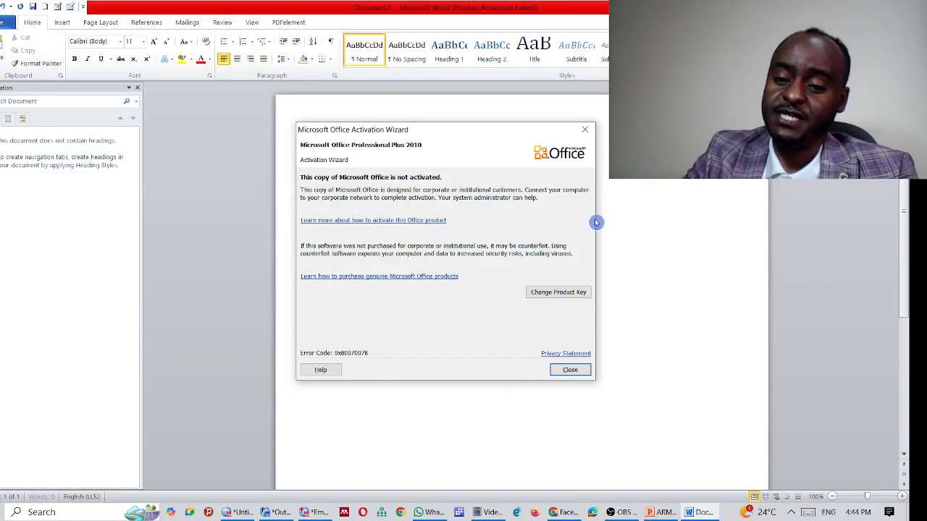
click(584, 130)
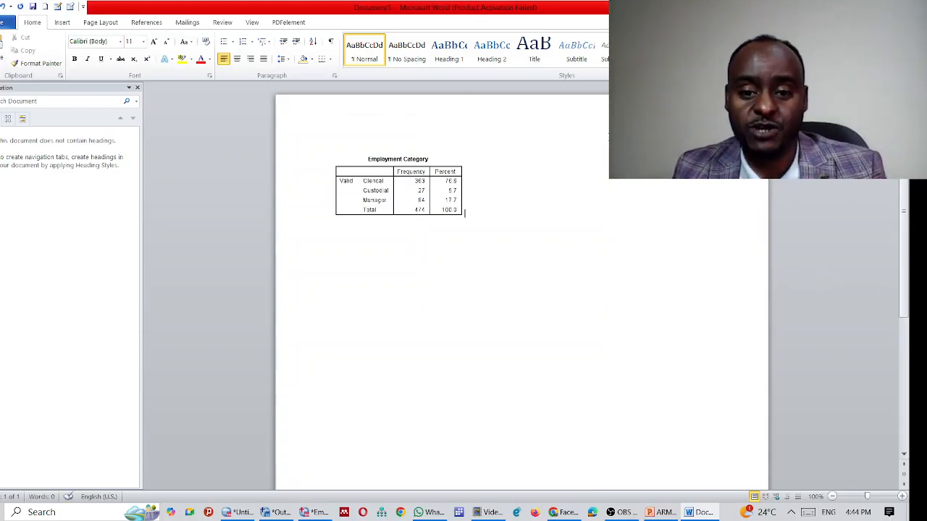
Step: Launch Excel 2010 and select cell C8 in the blank workbook
click(34, 511)
text(excel)
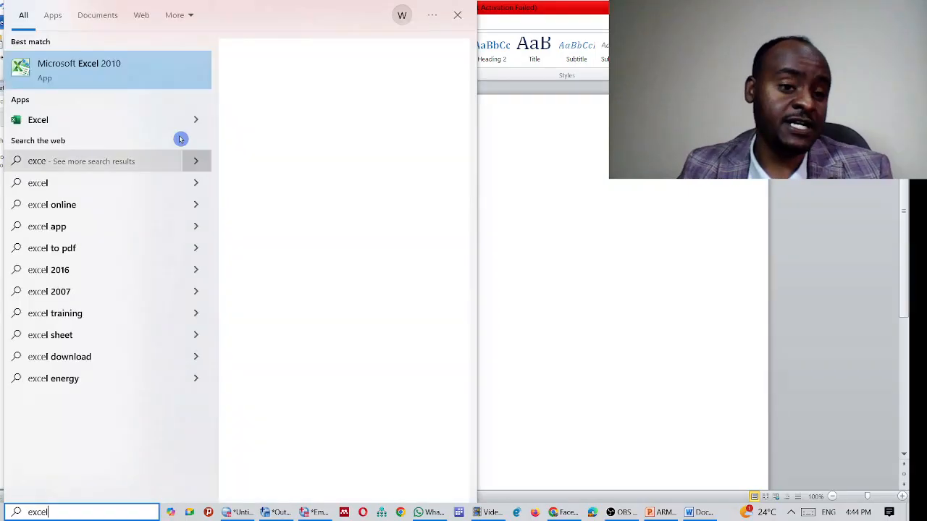
click(83, 64)
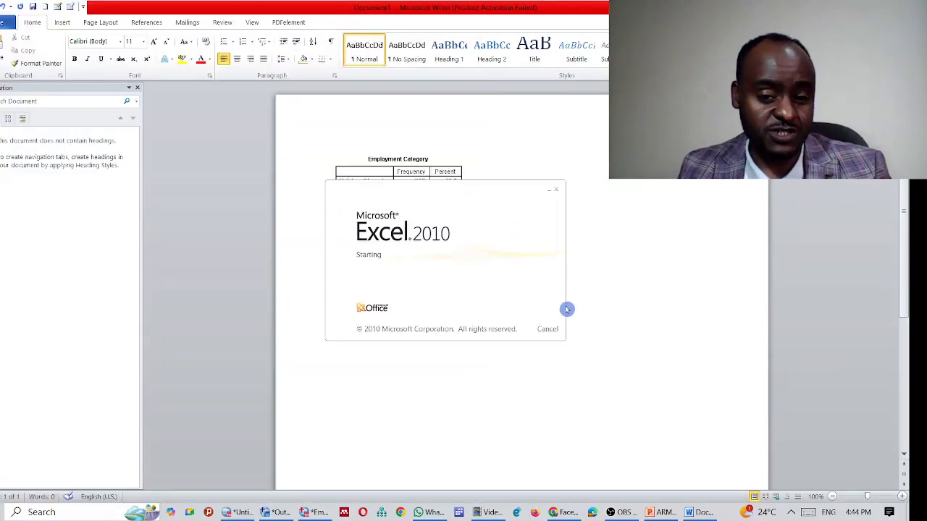
click(358, 230)
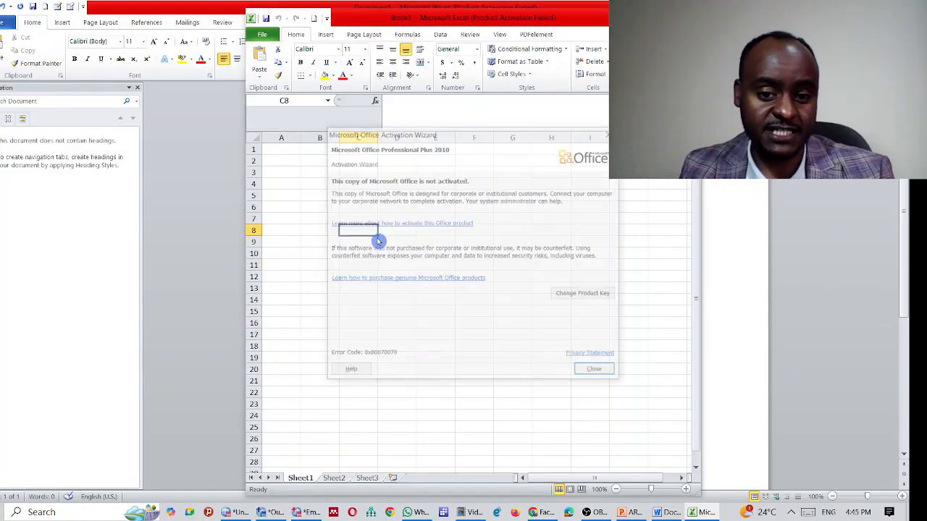
Step: Paste the Employment Category table at C8 and widen column C
key(Escape)
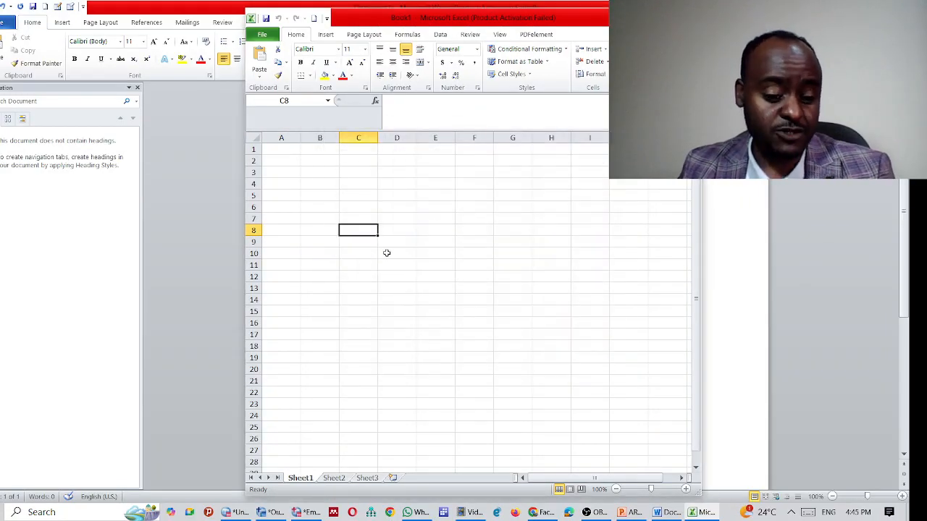
key(ctrl+v)
click(551, 218)
drag(381, 138, 554, 137)
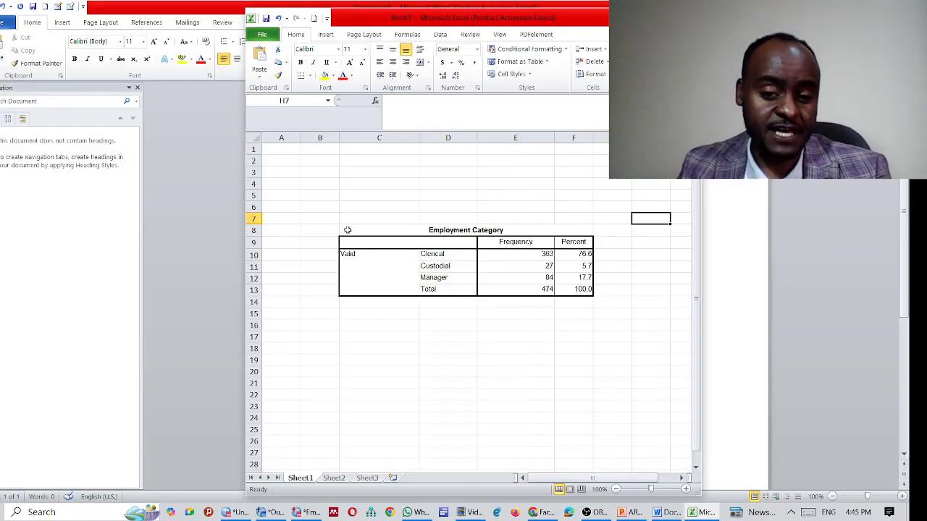
Step: Apply All Borders to the table range C8:F13
drag(348, 230, 579, 283)
right_click(492, 249)
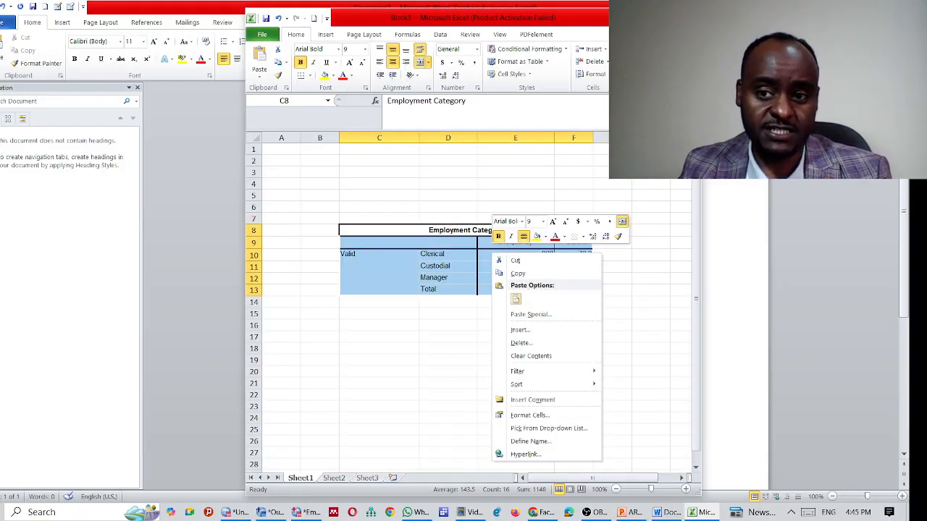
key(super+Up)
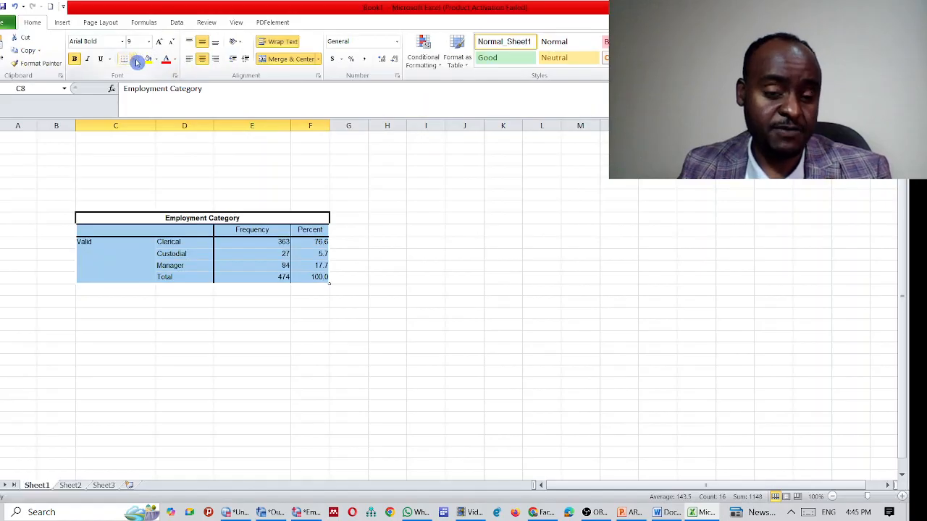
click(136, 61)
click(145, 152)
click(380, 241)
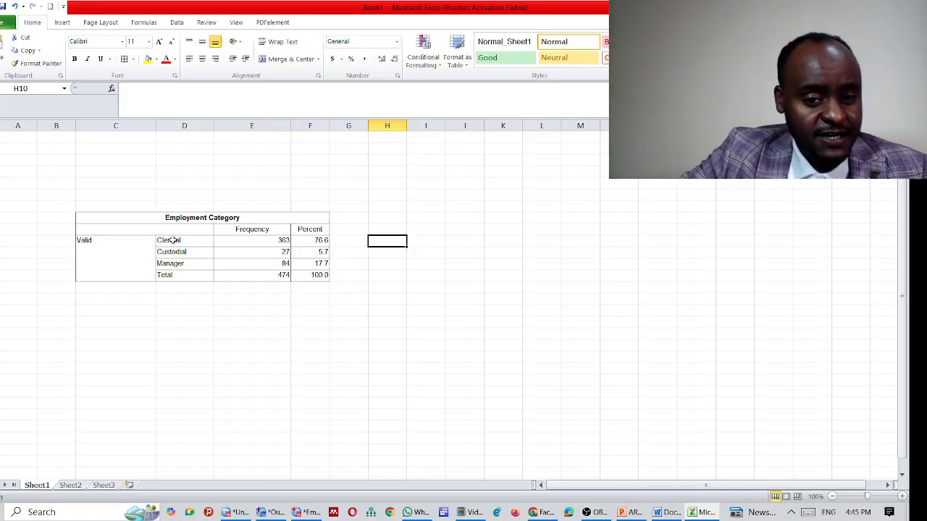
Step: Copy the bordered table and paste it into the Word document
drag(120, 217, 189, 263)
right_click(189, 264)
click(215, 283)
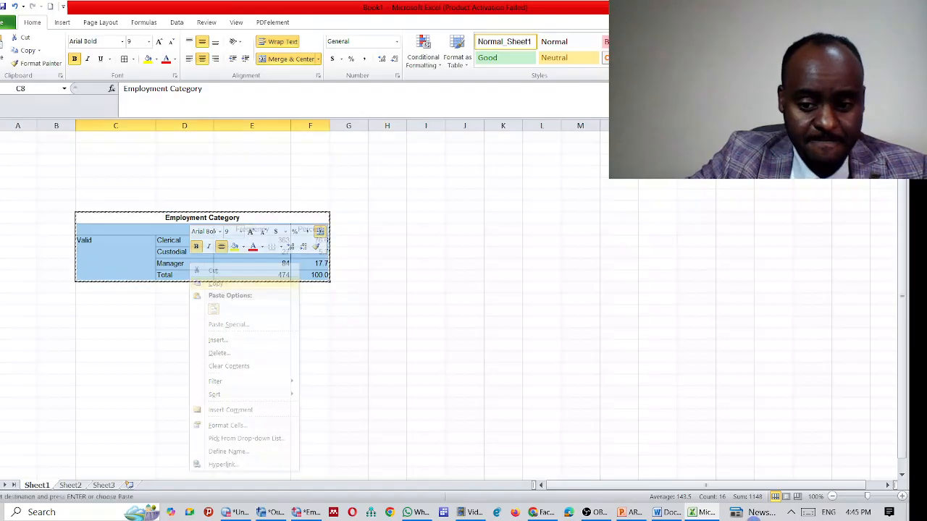
click(666, 512)
key(ctrl+v)
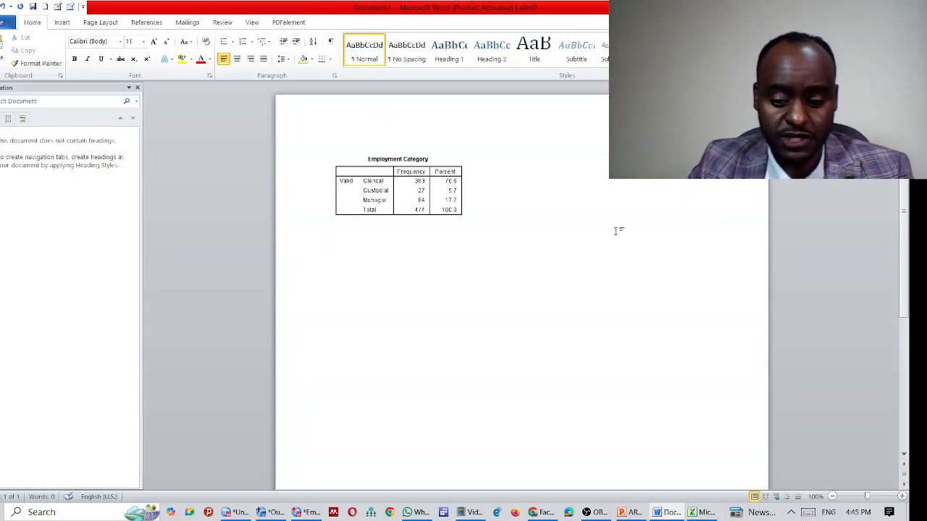
Step: Paste the bordered Excel table below the first Employment Category table
key(ctrl+v)
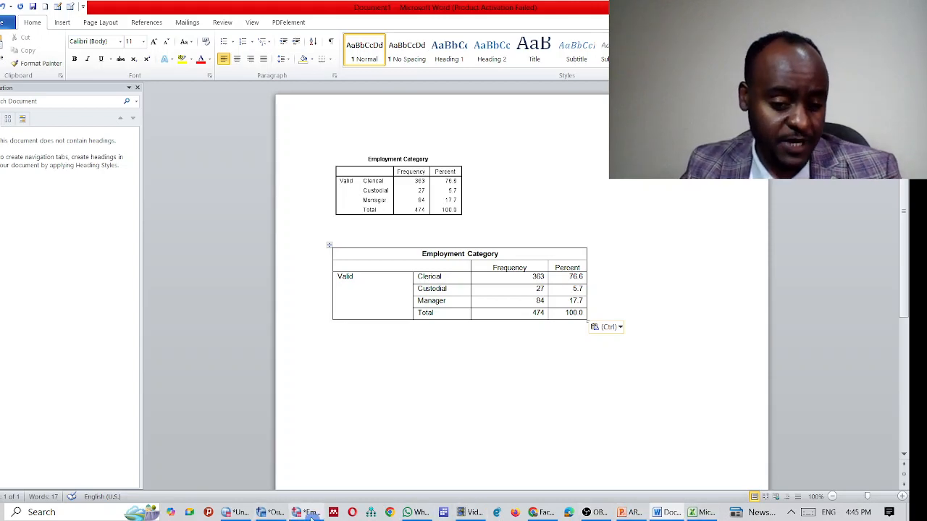
Step: Copy the Minority Classification table from SPSS, paste it below the Word tables, and return to SPSS
click(273, 512)
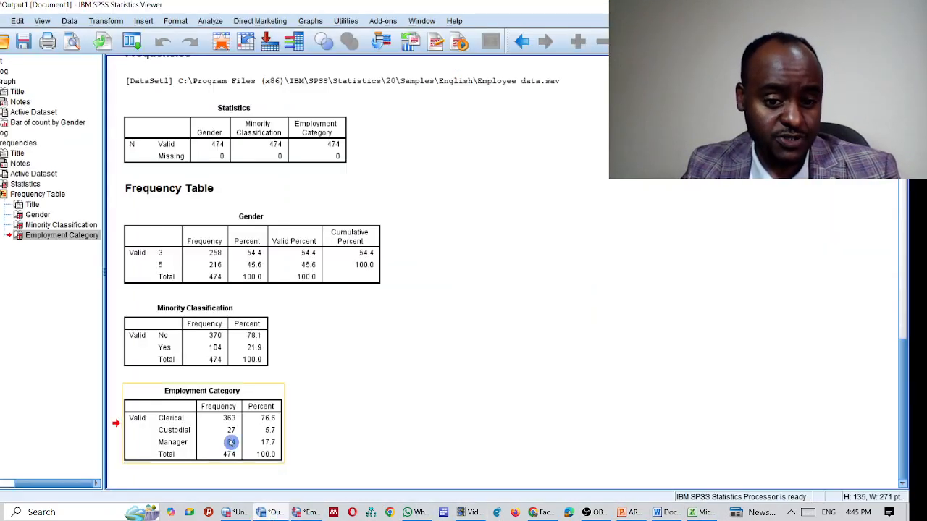
click(217, 359)
right_click(217, 357)
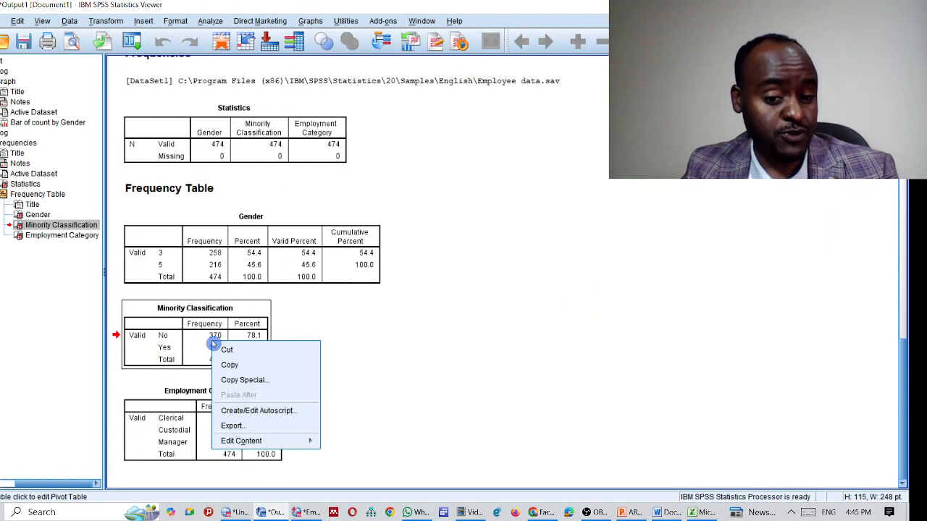
click(247, 365)
key(alt+Tab)
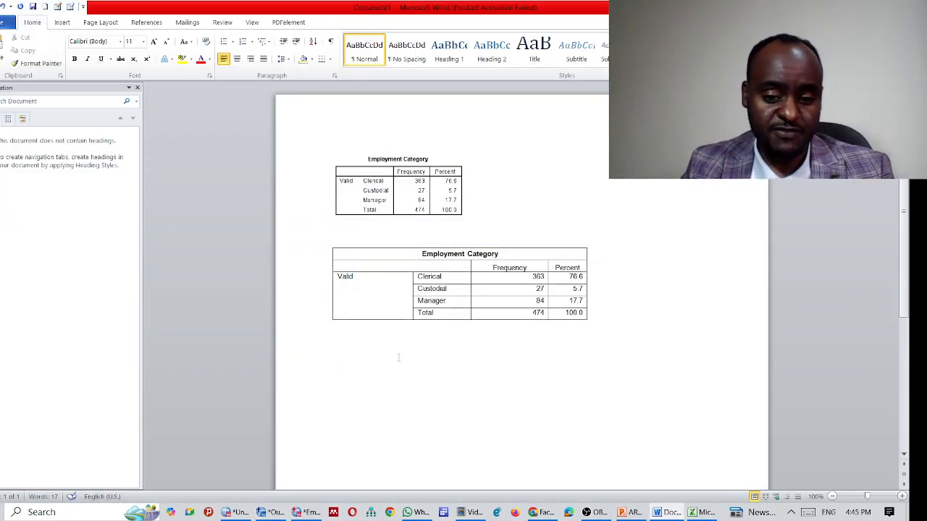
scroll(383, 336, down, 1)
right_click(355, 349)
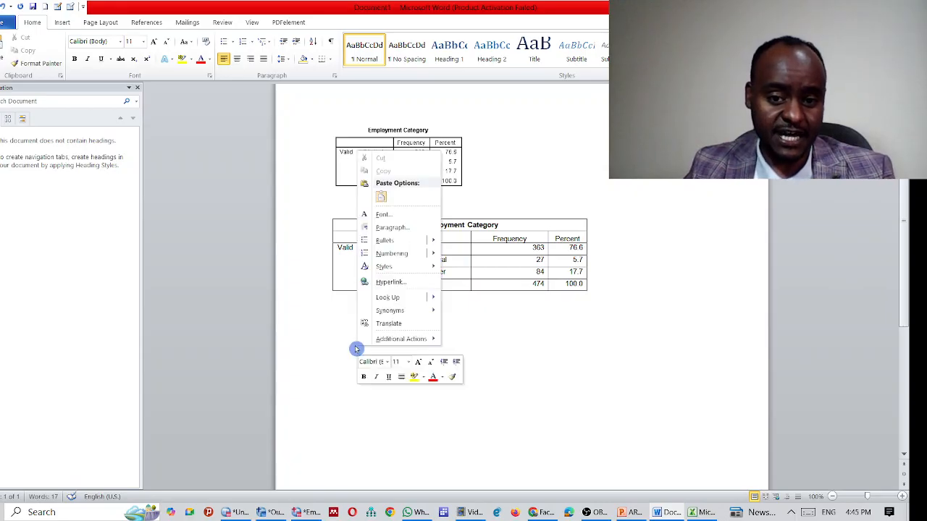
click(381, 197)
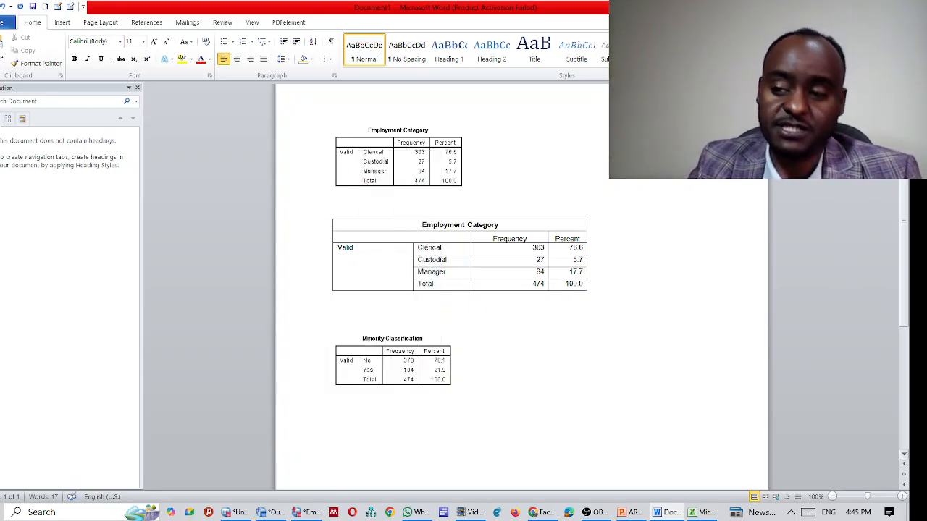
key(alt+Tab)
Step: Present the Displaying Data: Bar Charts slides through to the Define Simple Bar slide
key(alt+Tab)
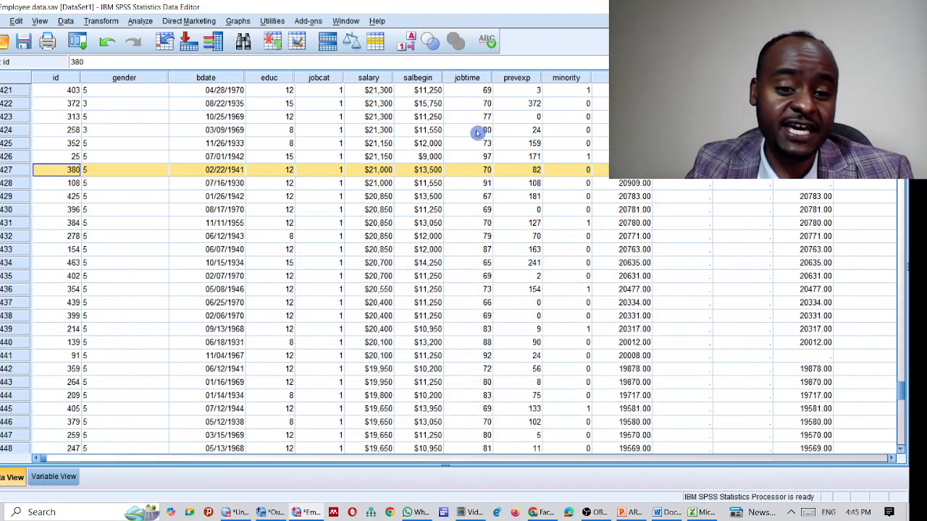
key(alt+Tab)
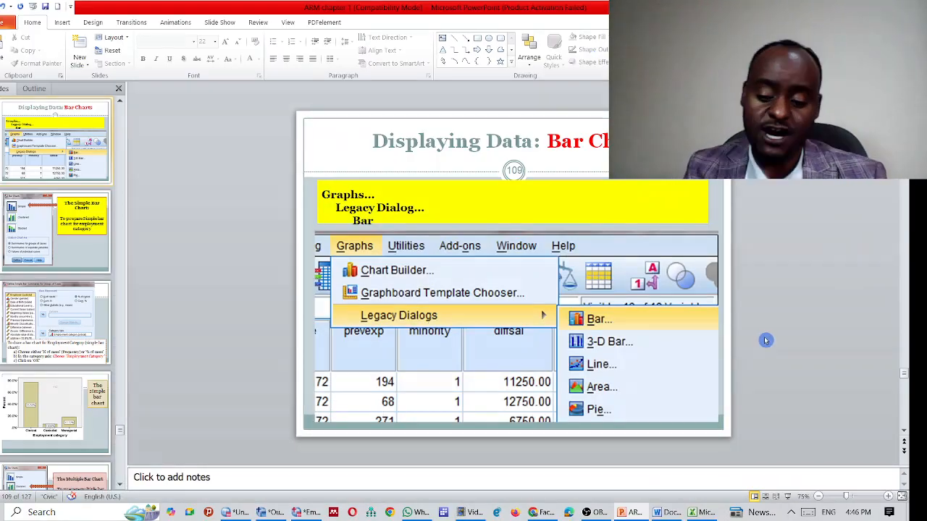
key(Page_Up)
key(Page_Down)
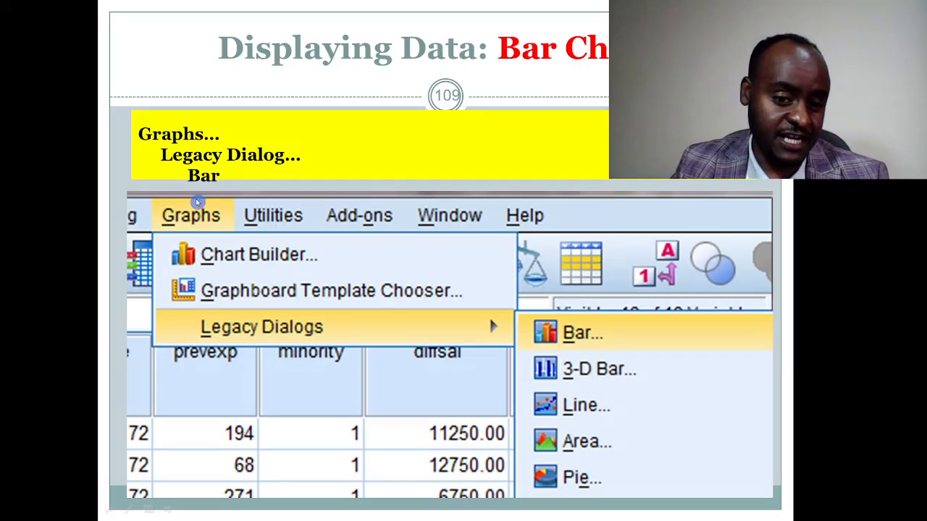
click(582, 344)
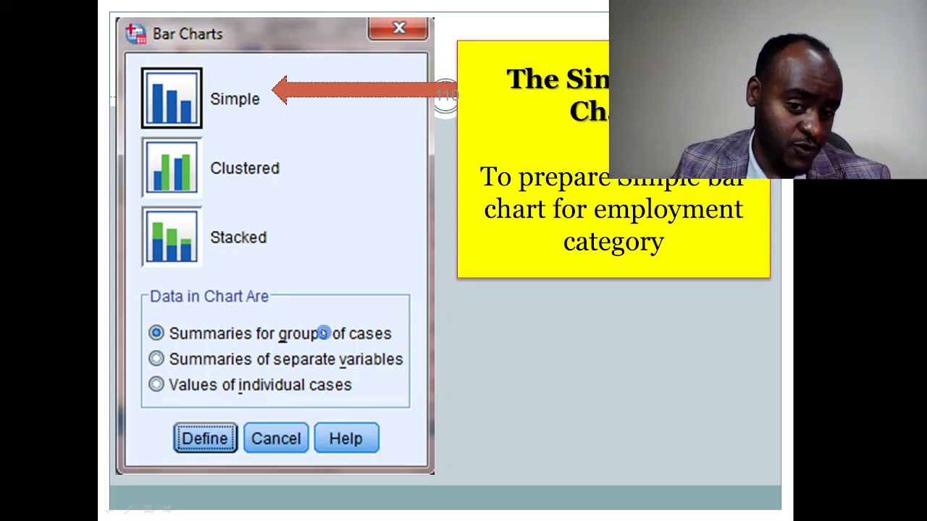
click(573, 366)
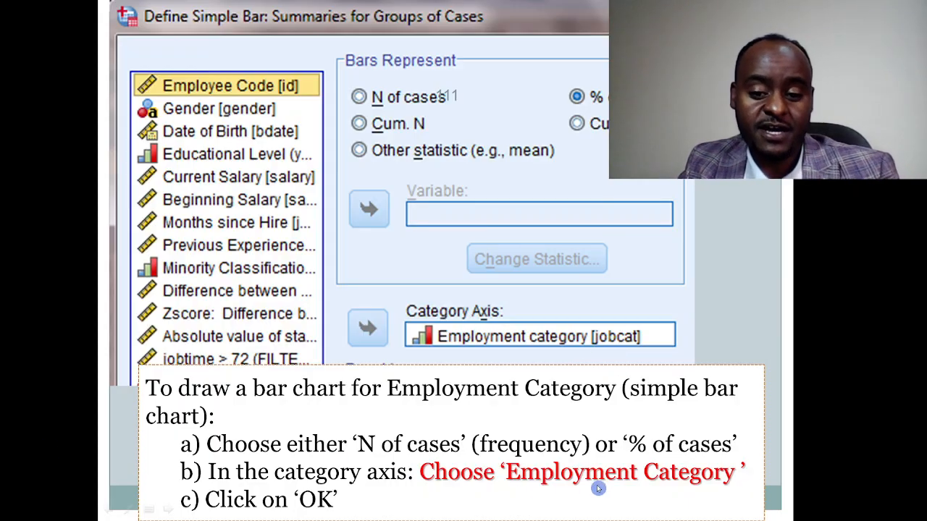
Step: Show the percent bar chart slide, end the slideshow, and bring SPSS forward
click(654, 492)
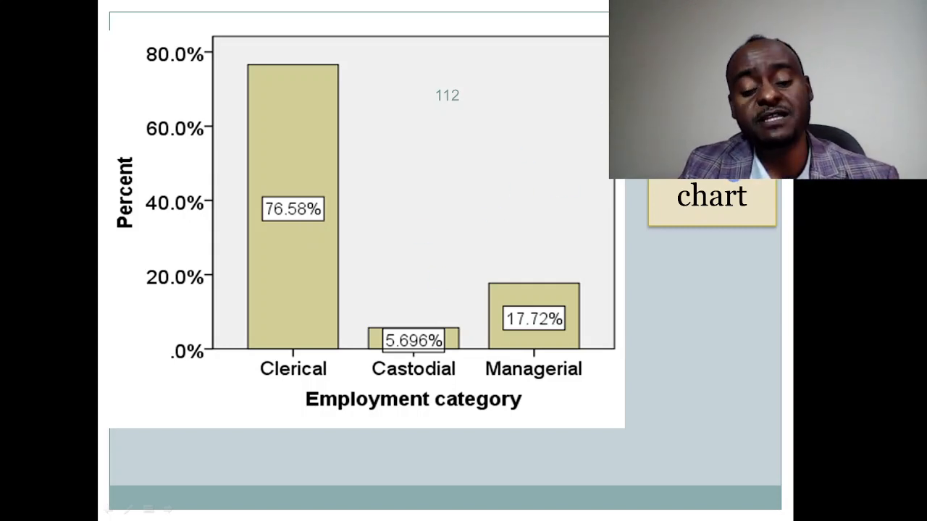
click(569, 162)
key(Left)
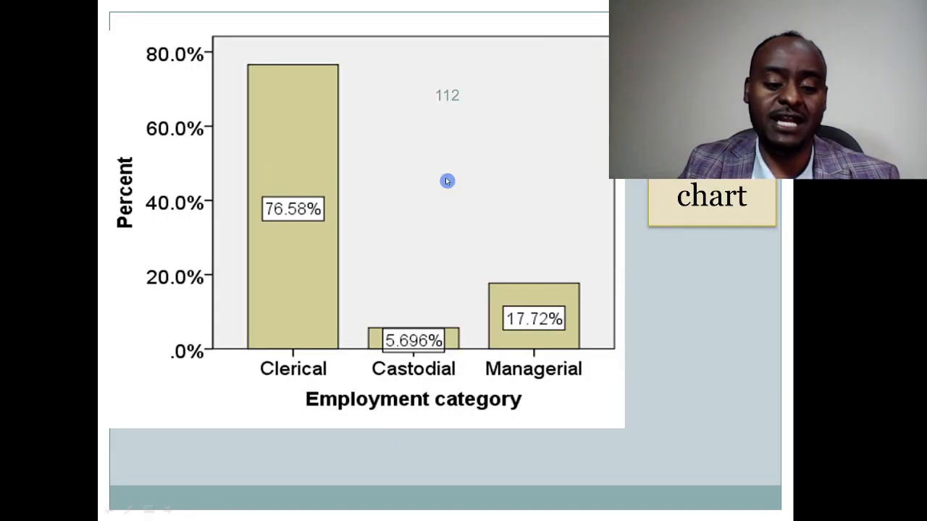
key(Escape)
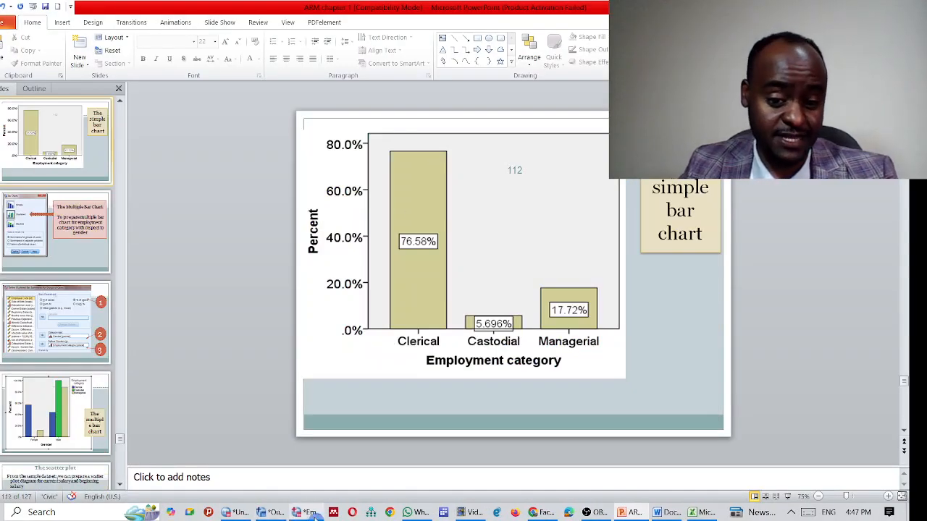
click(310, 513)
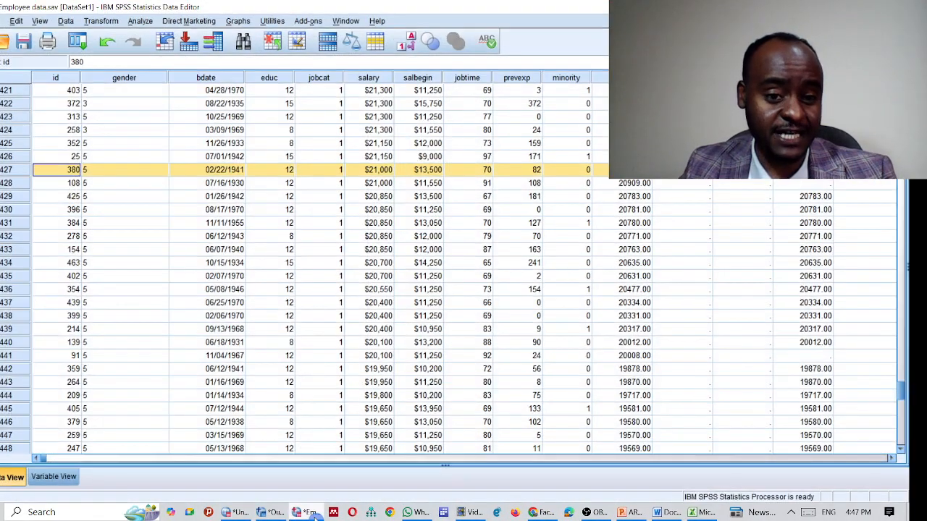
click(247, 19)
mouse_move(265, 67)
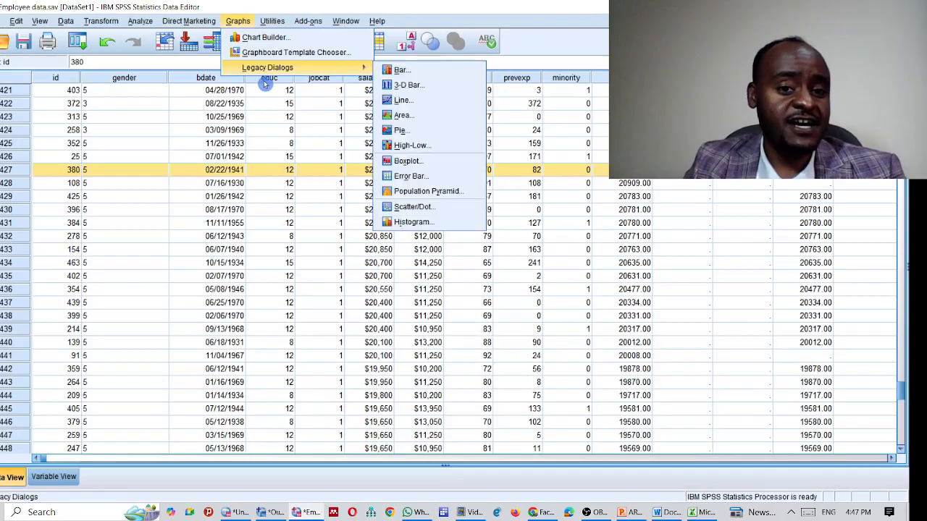
click(399, 71)
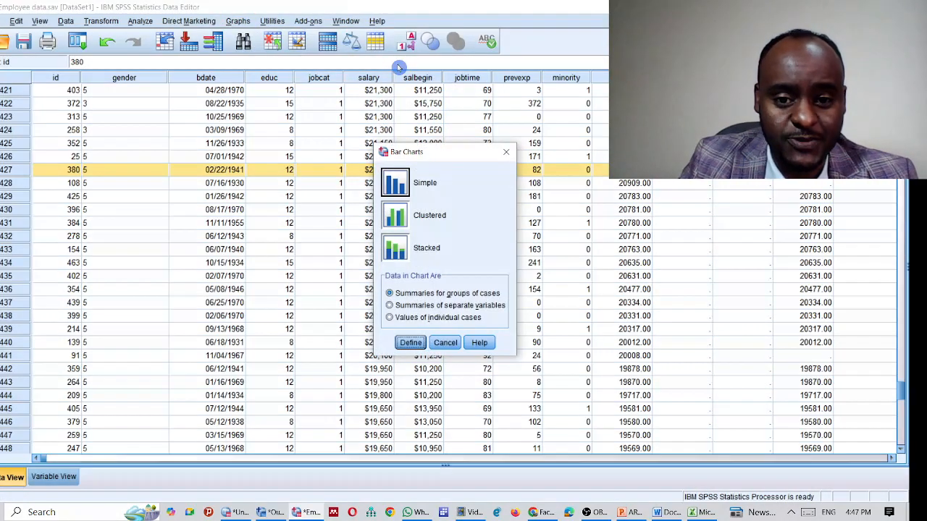
click(399, 185)
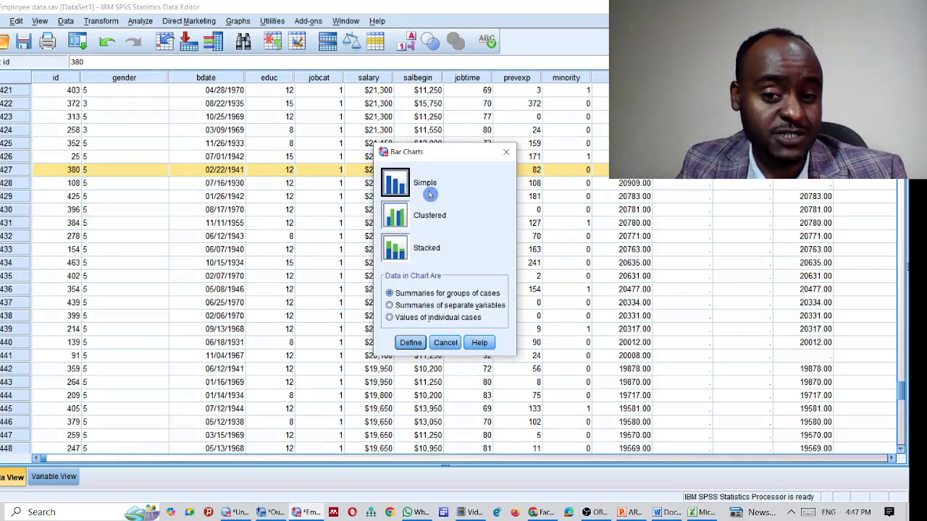
click(505, 152)
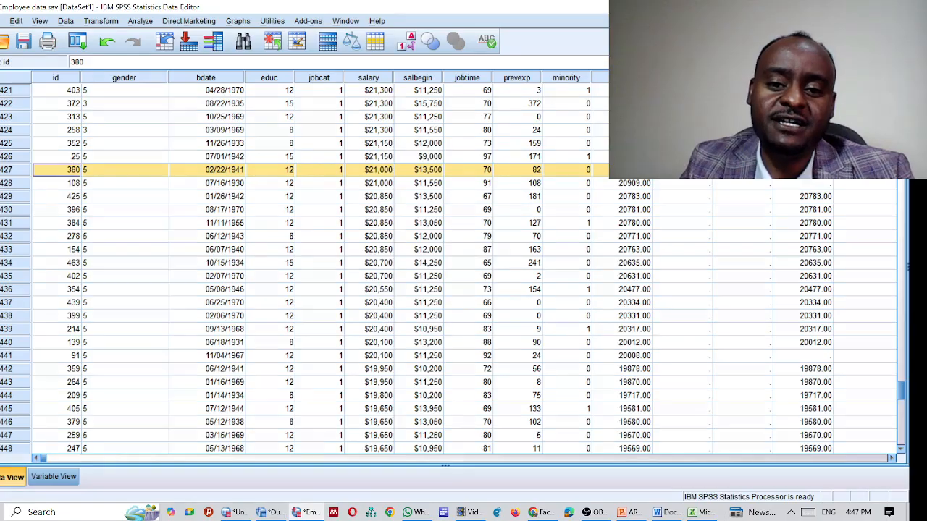
Step: Restore SPSS and PowerPoint and arrange them side by side at full height
key(super+Down)
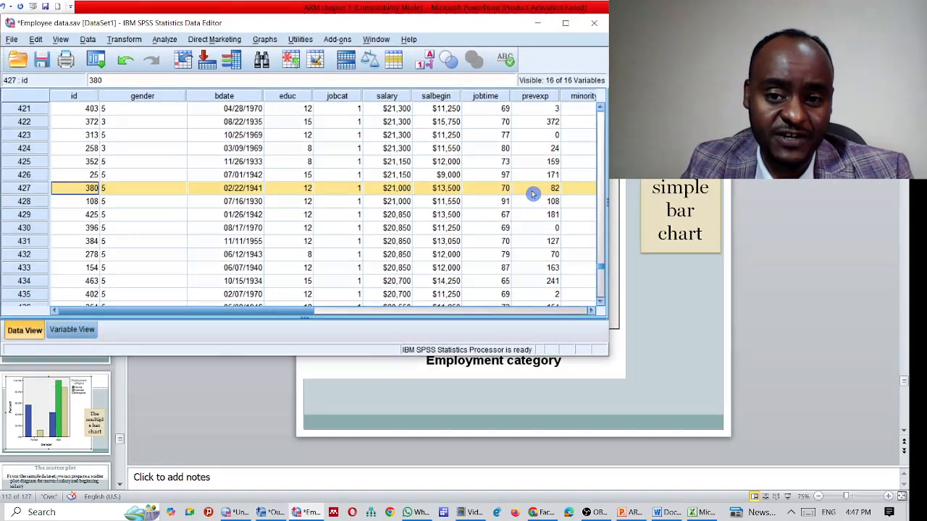
key(super+Down)
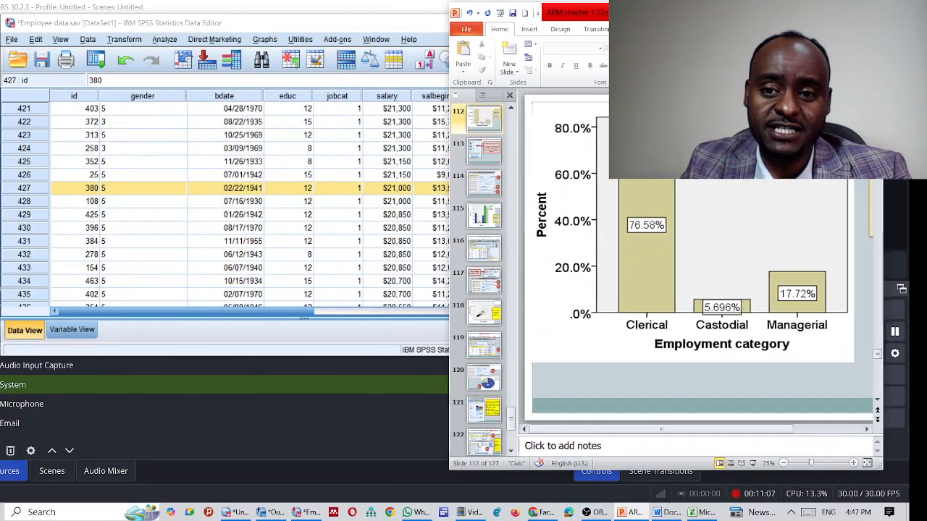
drag(348, 26, 328, 20)
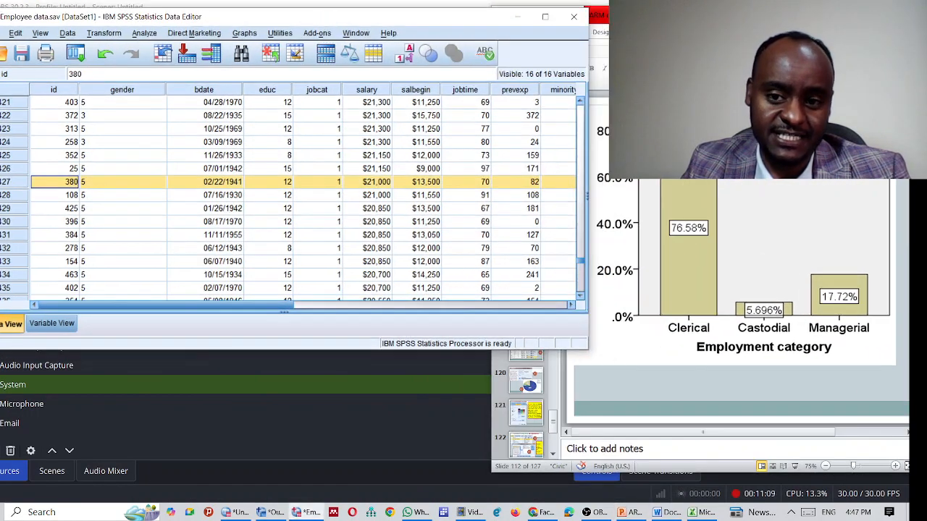
scroll(587, 125, up, 5)
drag(587, 123, 490, 122)
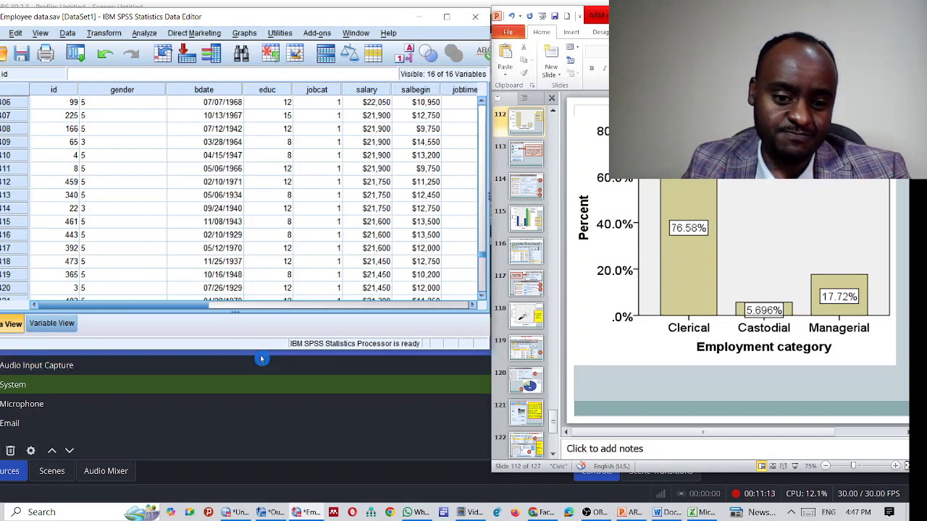
drag(263, 354, 257, 500)
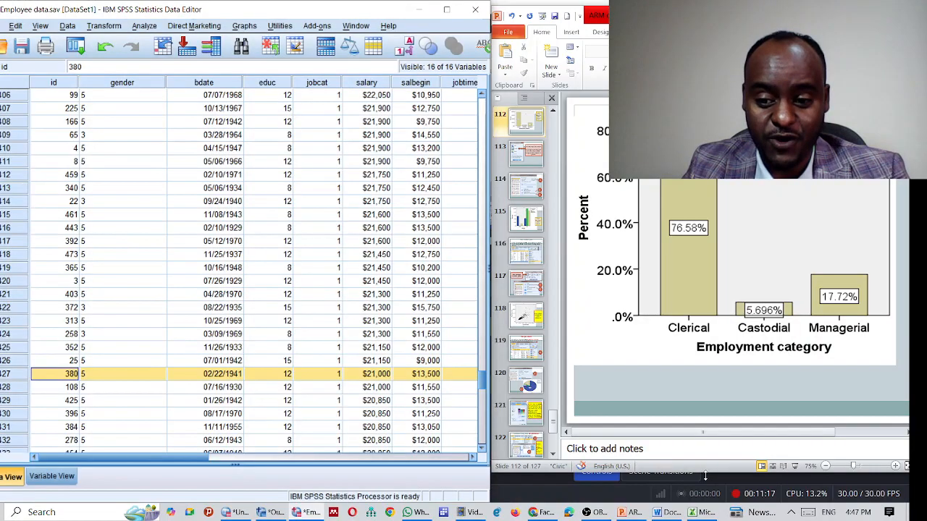
drag(704, 476, 703, 506)
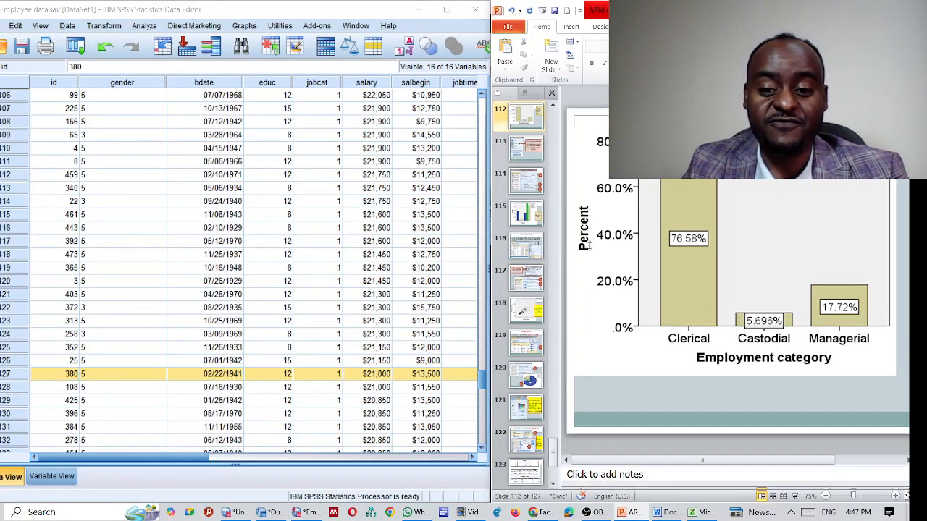
Step: Zoom the slide out to fit and return to the Bar Charts menu slide
scroll(603, 105, up, 2)
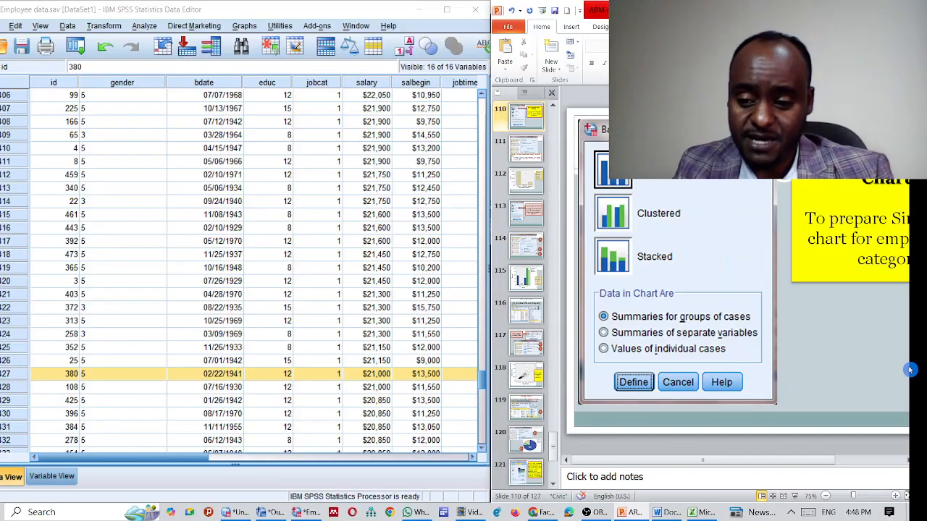
click(826, 497)
click(826, 500)
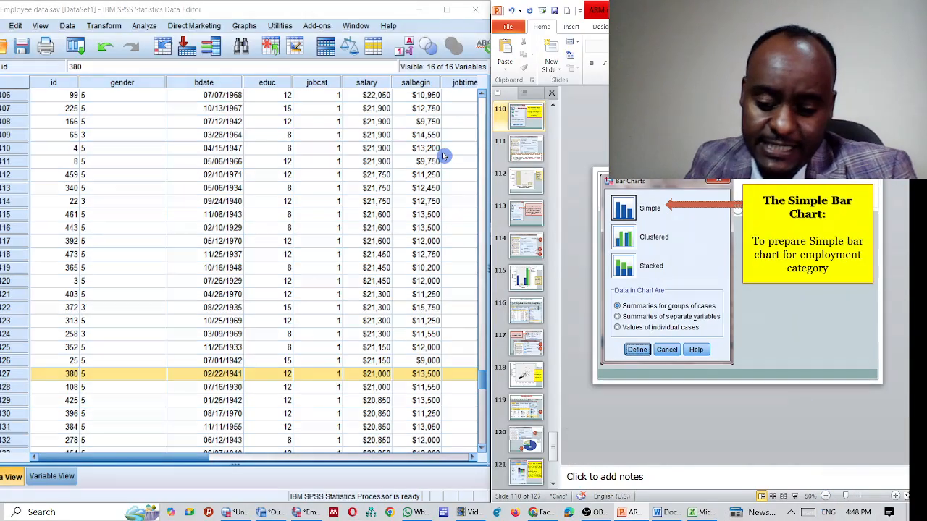
key(Page_Up)
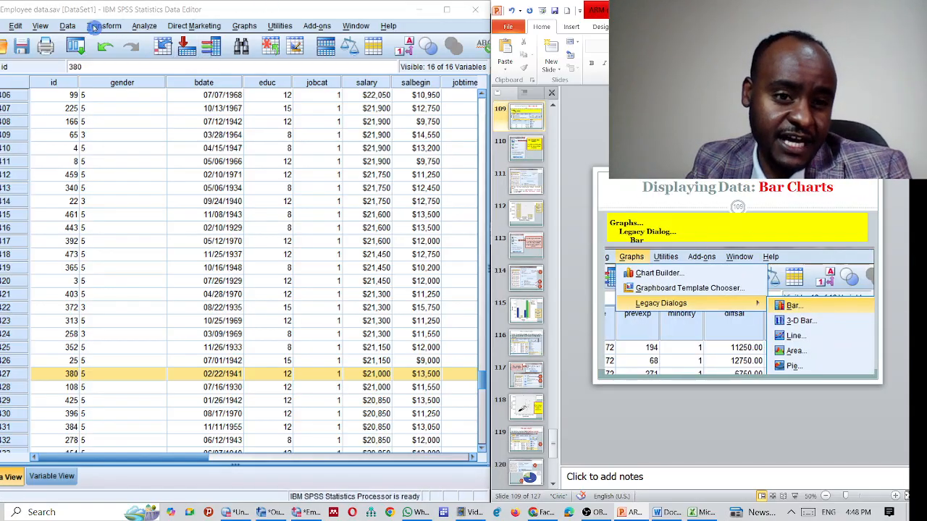
Step: Start a Simple bar chart with summaries for groups of cases, checking the lecture slides
click(246, 27)
mouse_move(282, 73)
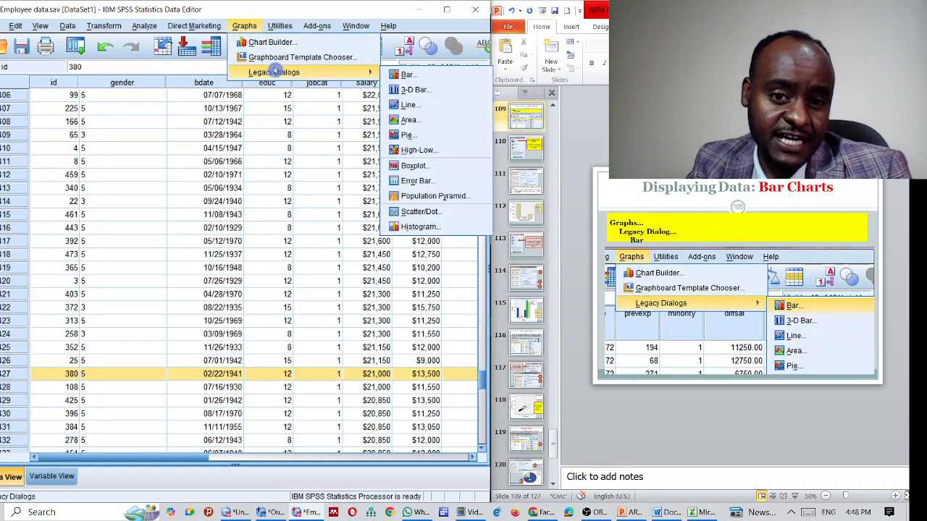
click(412, 73)
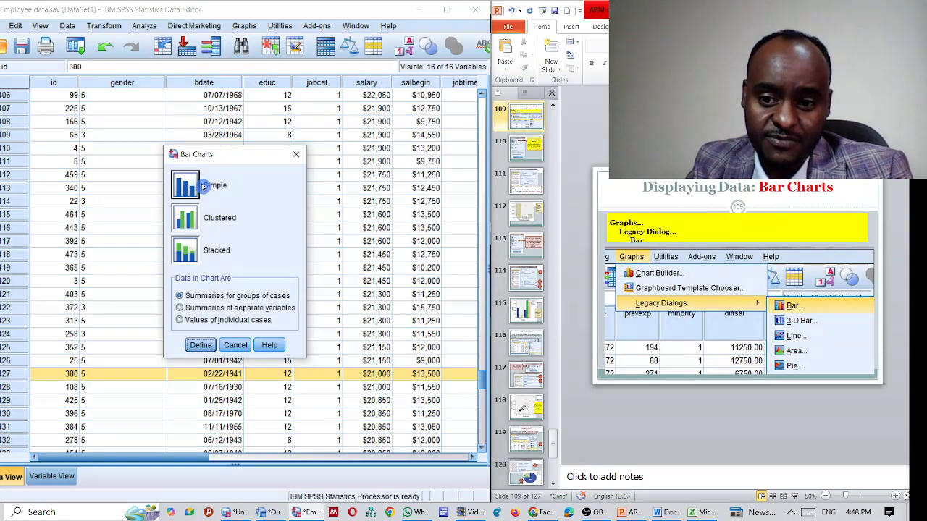
click(584, 79)
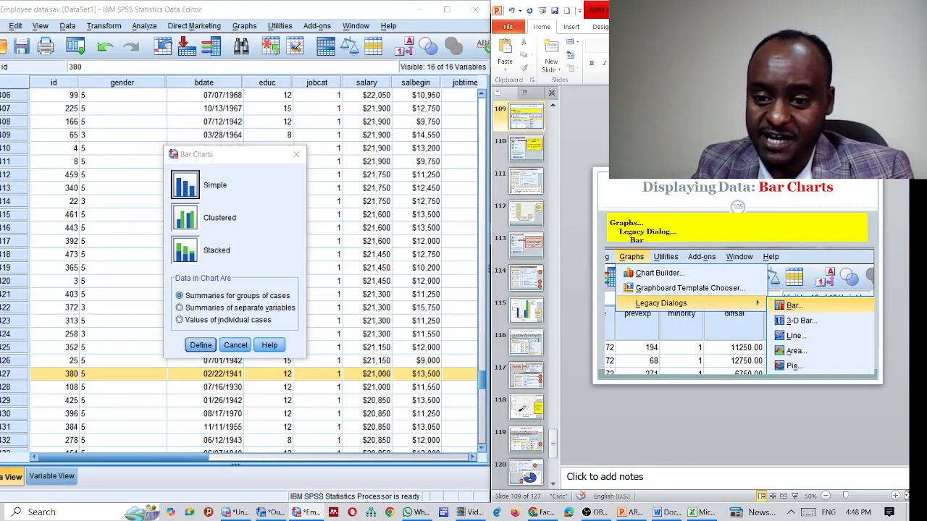
key(Page_Down)
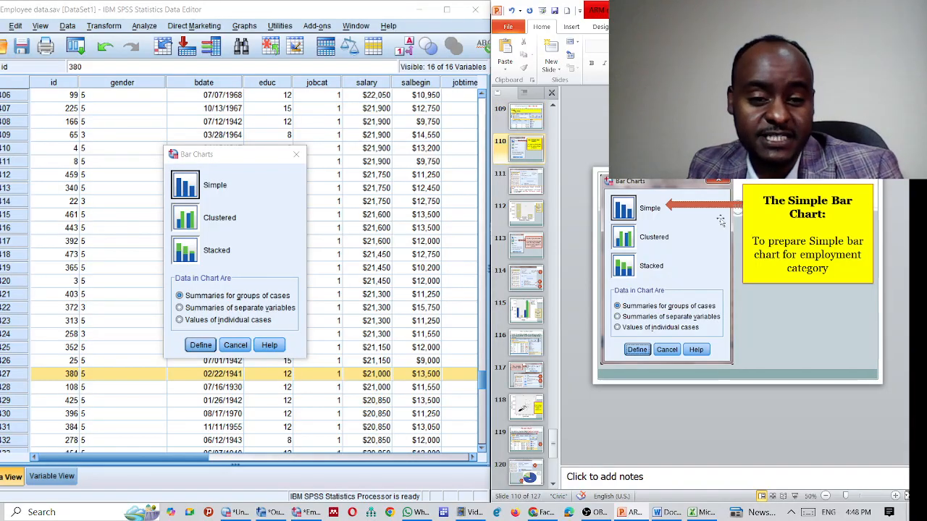
click(177, 188)
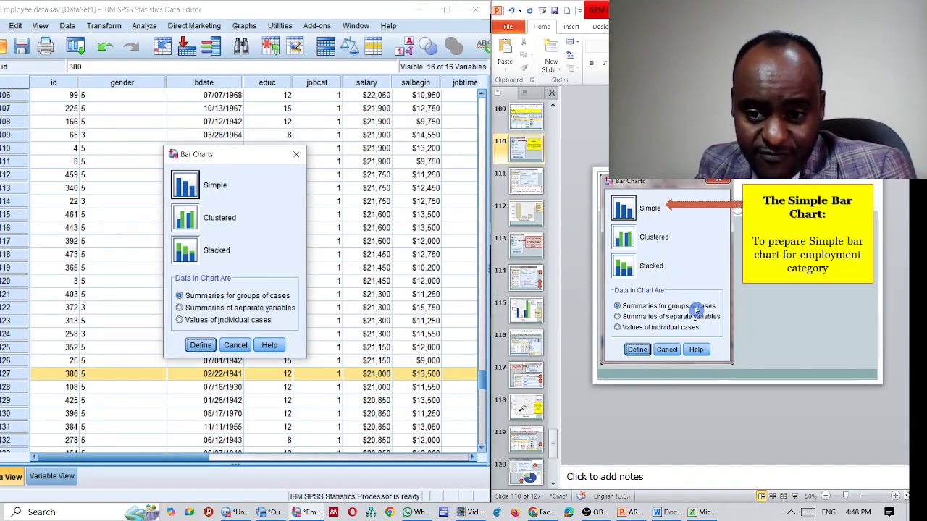
click(208, 296)
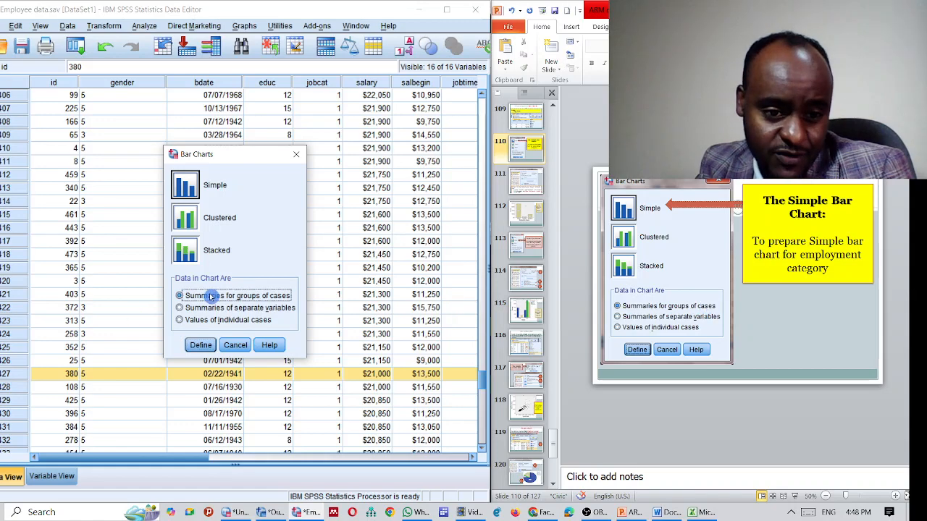
click(201, 343)
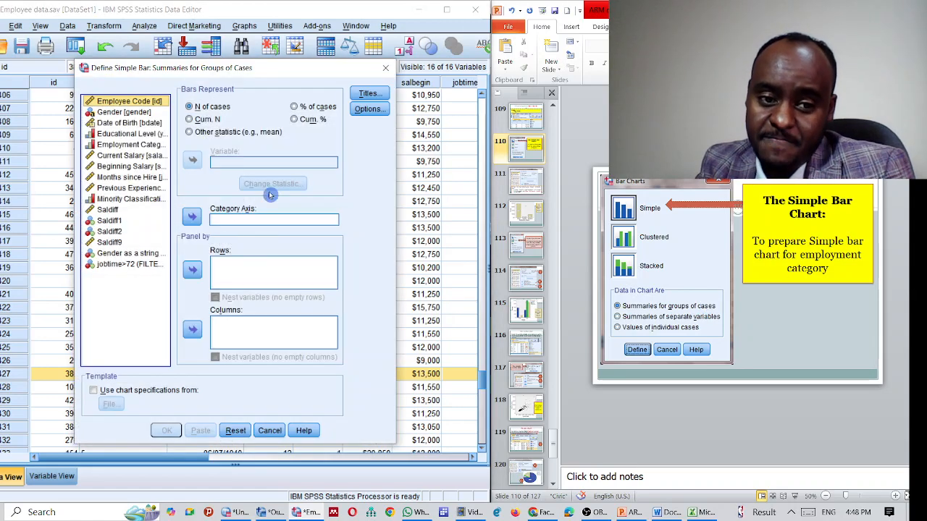
Step: Plot bars as % of cases with Employment Category on the category axis, and create the chart
click(526, 181)
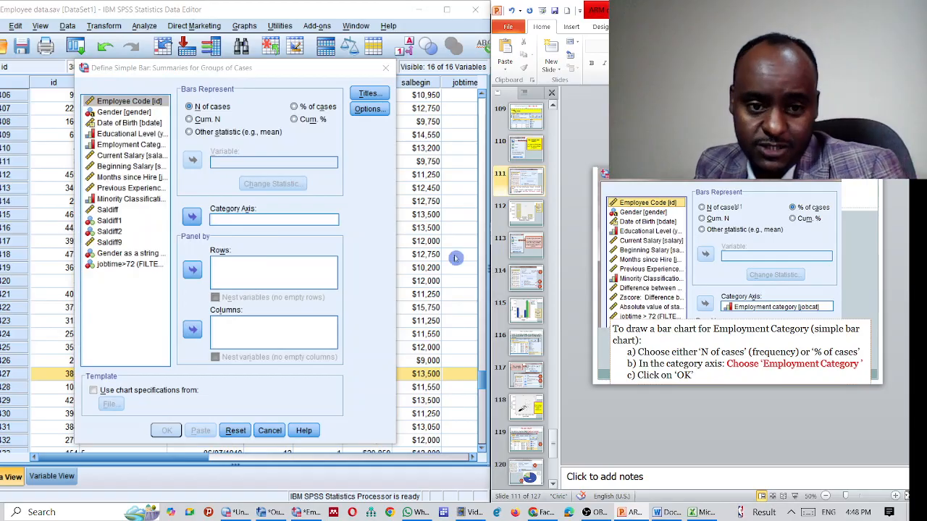
click(295, 107)
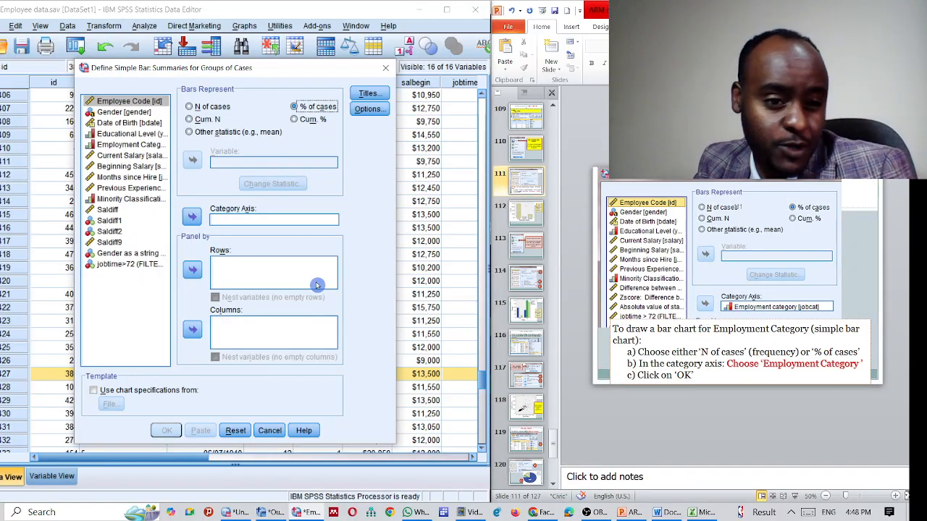
click(144, 147)
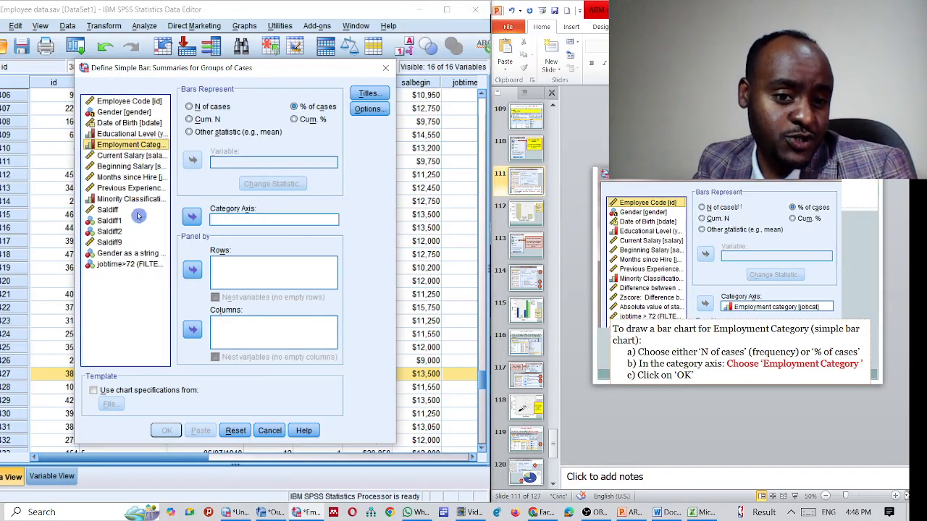
click(192, 217)
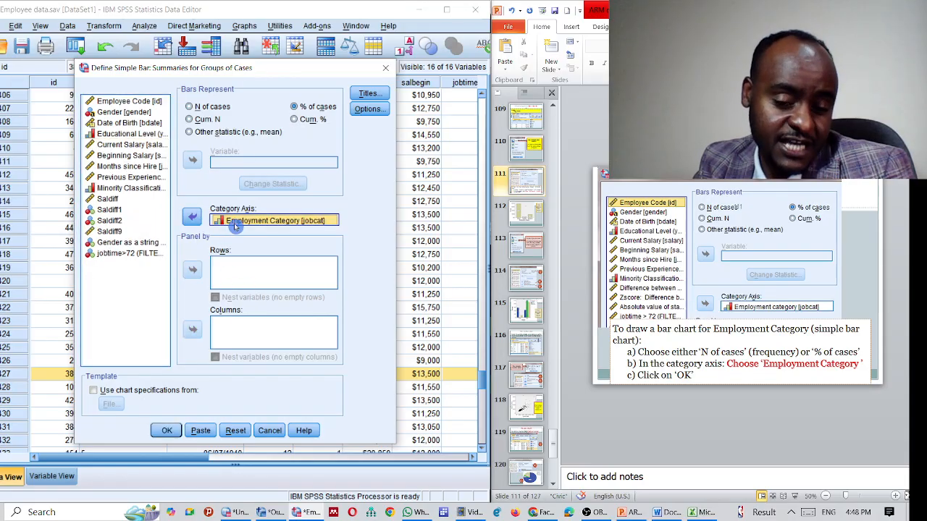
click(296, 225)
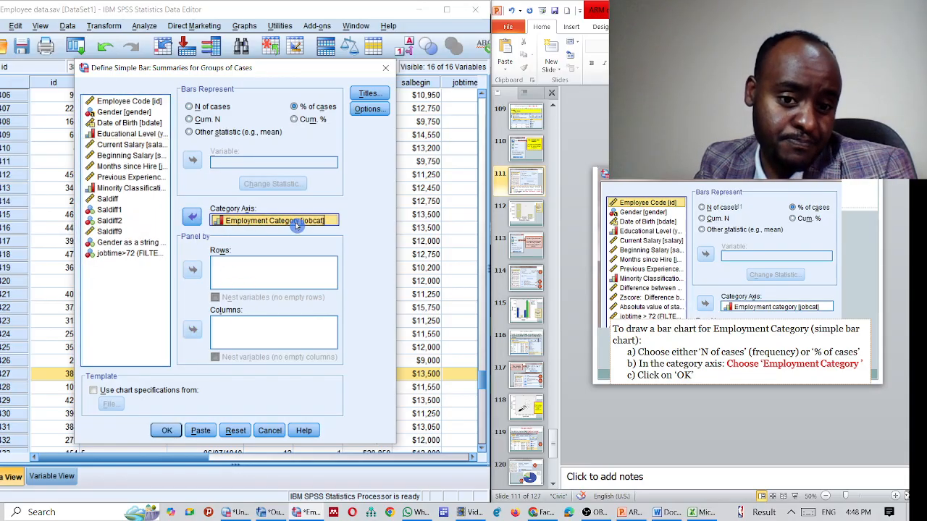
click(165, 432)
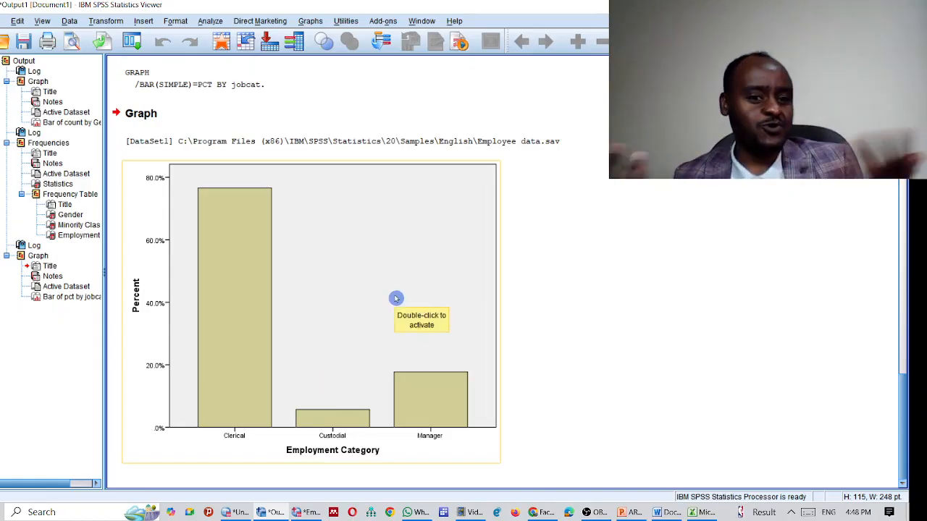
Step: Open the chart in Chart Editor and fill the plot area with yellow (251, 248, 115)
click(373, 228)
double_click(372, 227)
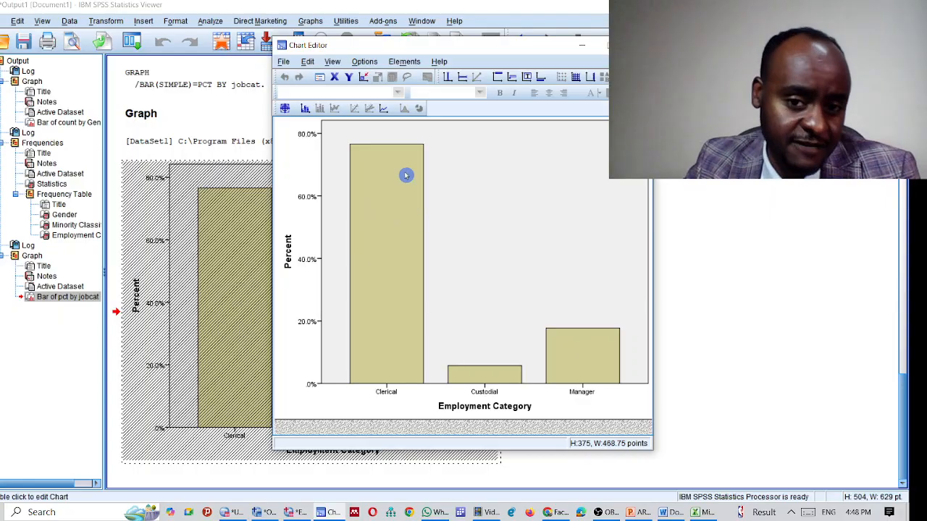
click(519, 192)
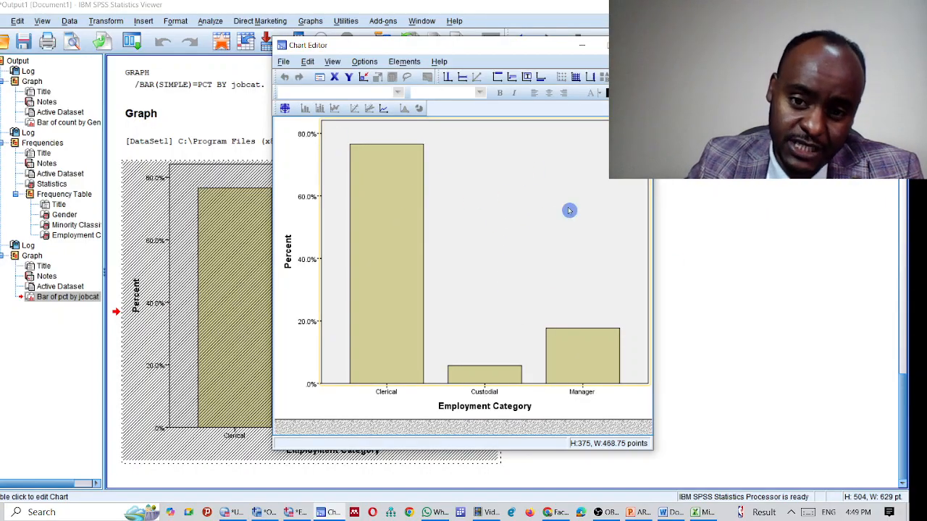
double_click(526, 205)
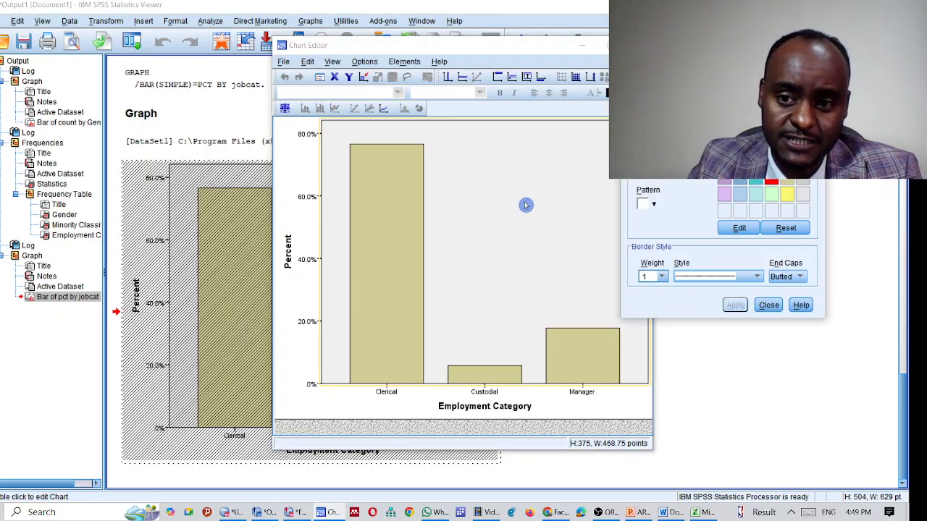
click(790, 198)
click(731, 305)
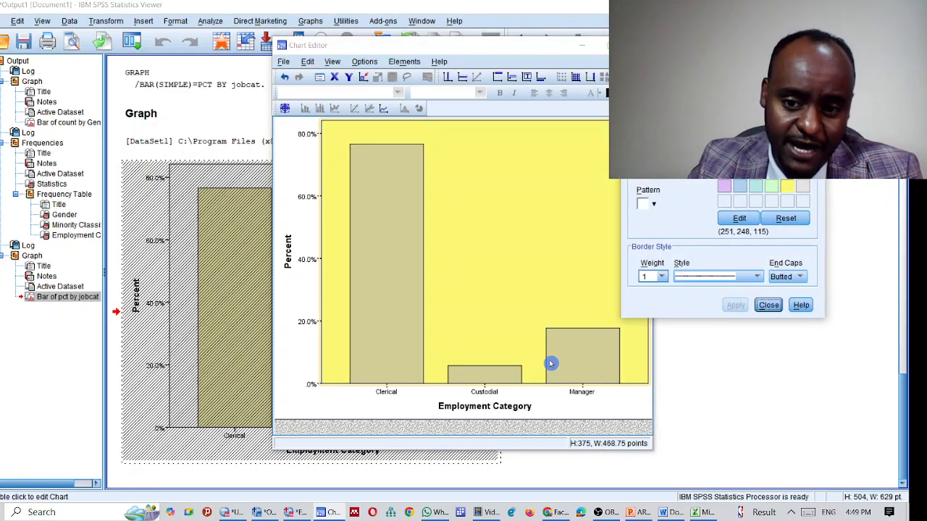
click(768, 305)
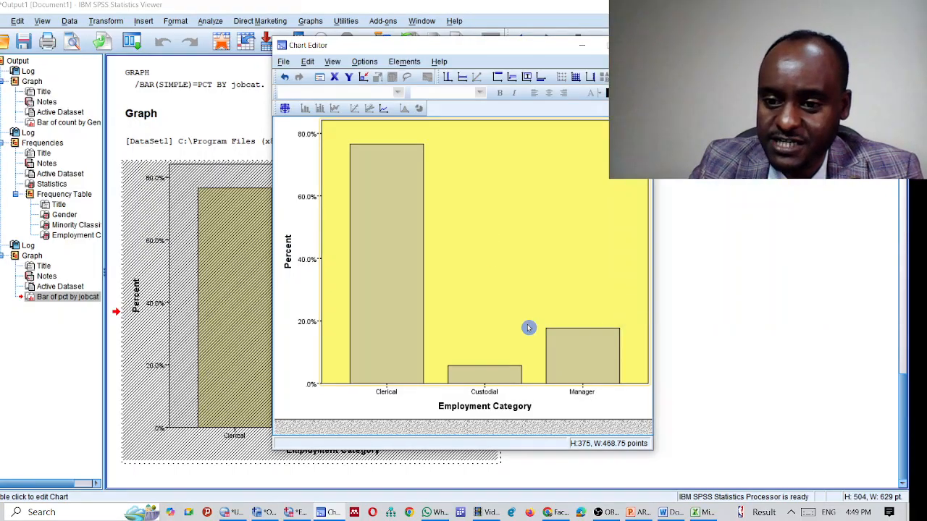
Step: Colour all bars red and show percentage data labels (76.58%, 5.696%, 17.72%)
double_click(384, 194)
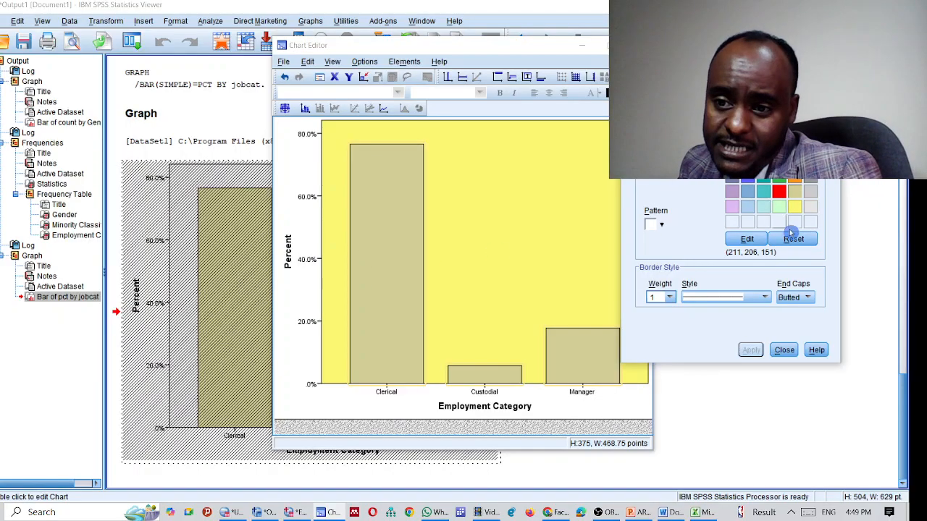
click(779, 192)
click(750, 350)
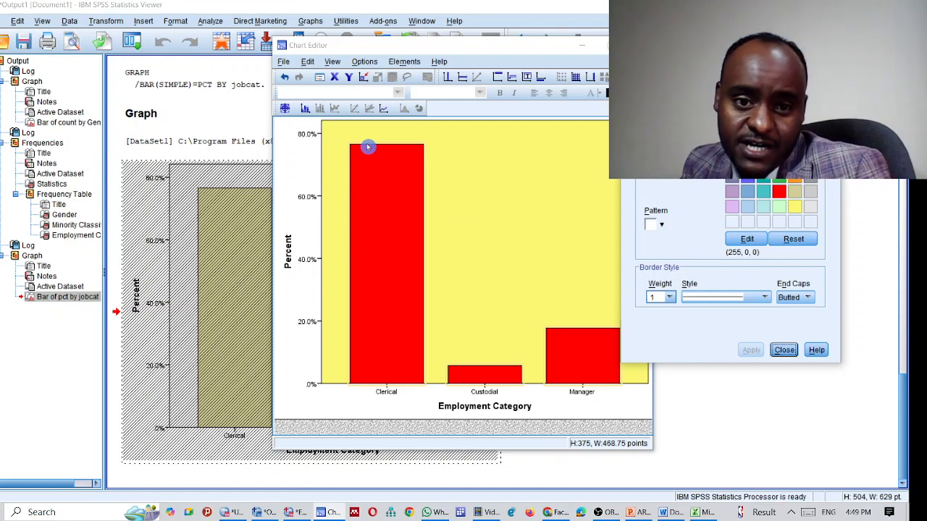
click(343, 209)
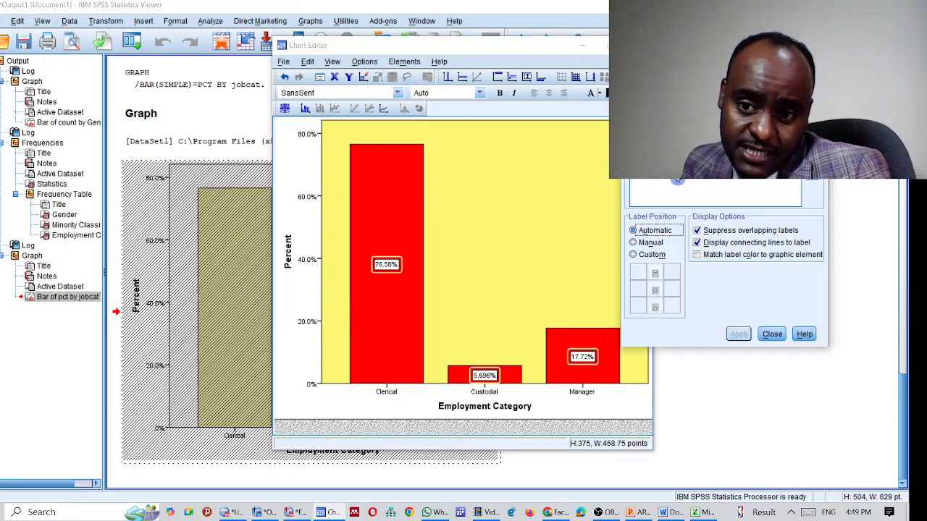
Step: Add category names to the data labels and set Label Position to Manual
click(677, 178)
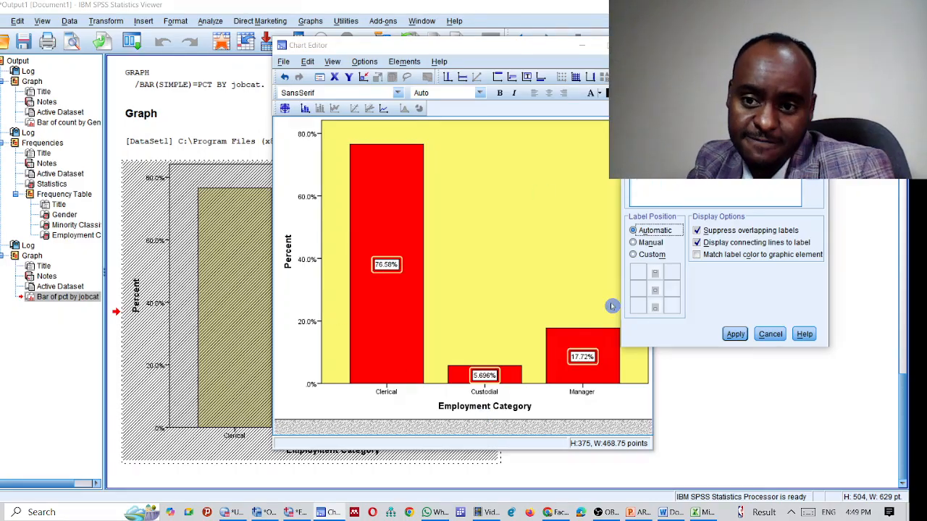
click(735, 333)
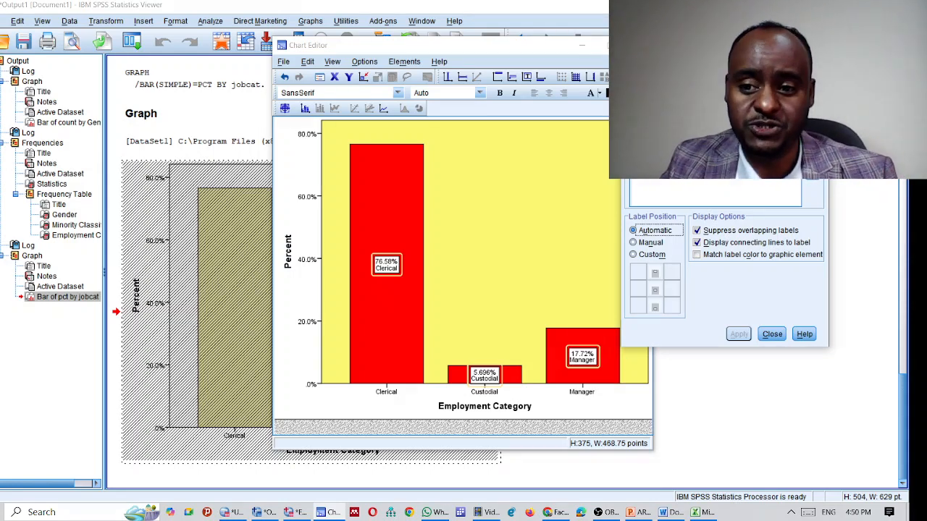
click(646, 243)
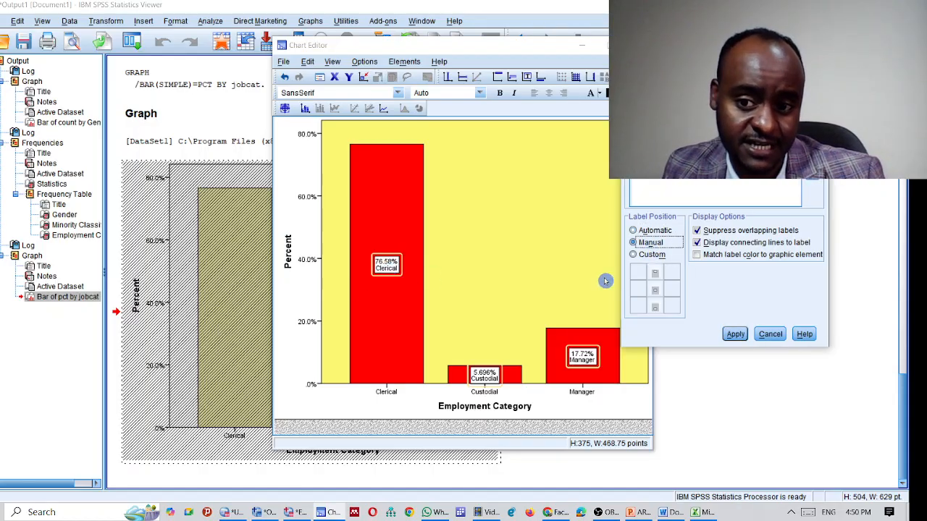
click(737, 334)
Step: Drag the Clerical, Custodial and Manager labels above their bars
click(386, 265)
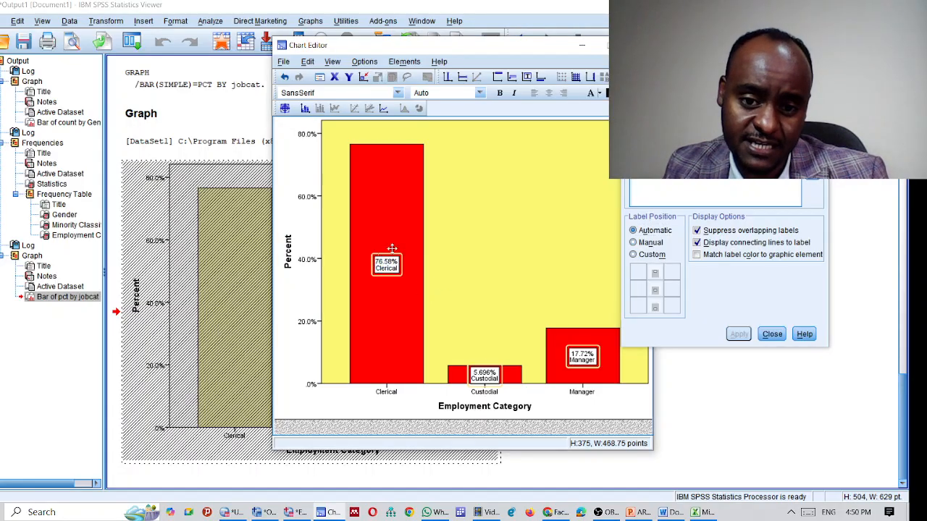
drag(391, 220, 384, 136)
click(481, 375)
drag(481, 375, 482, 302)
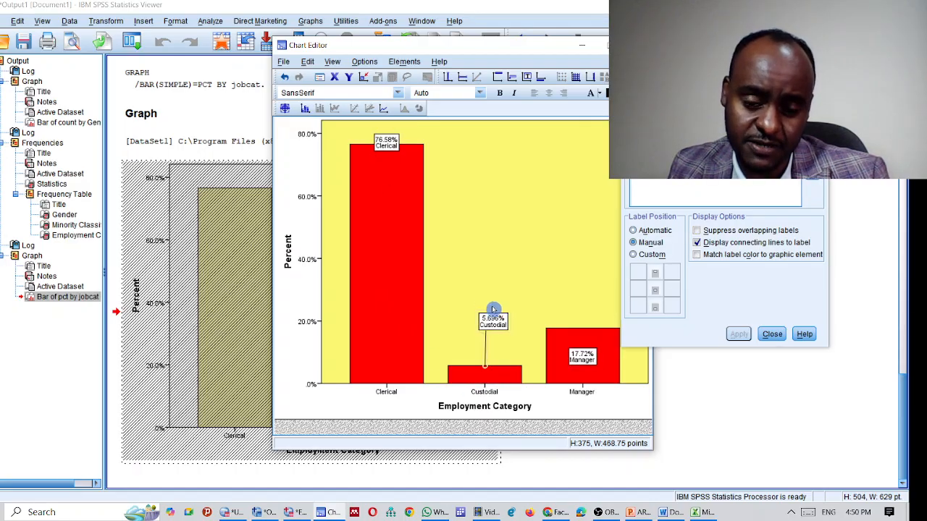
drag(582, 355, 581, 303)
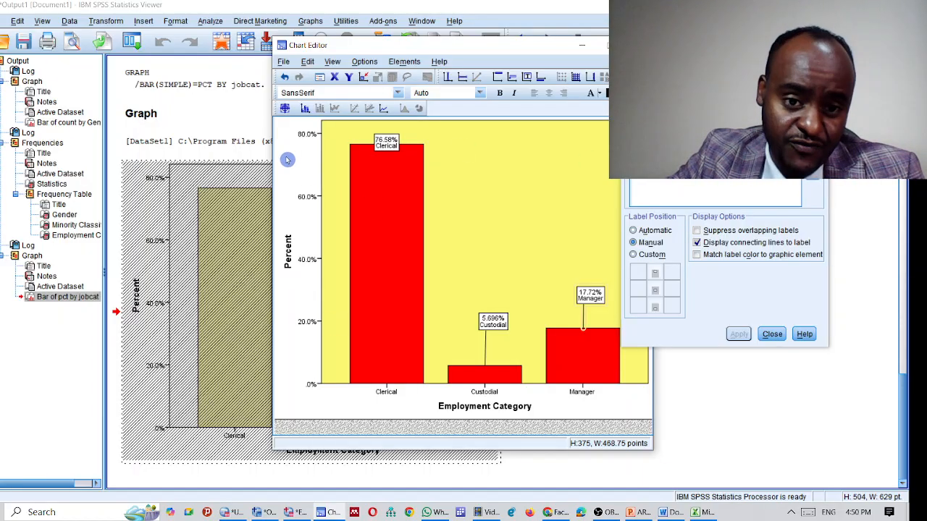
Step: Give the outer chart frame a black hatch pattern on light-green fill, then close Chart Editor
click(300, 176)
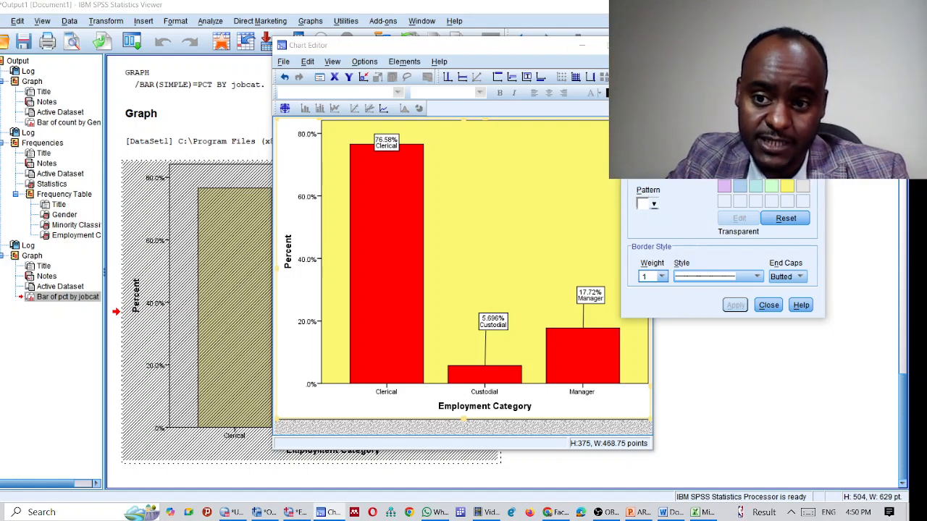
click(656, 207)
click(686, 263)
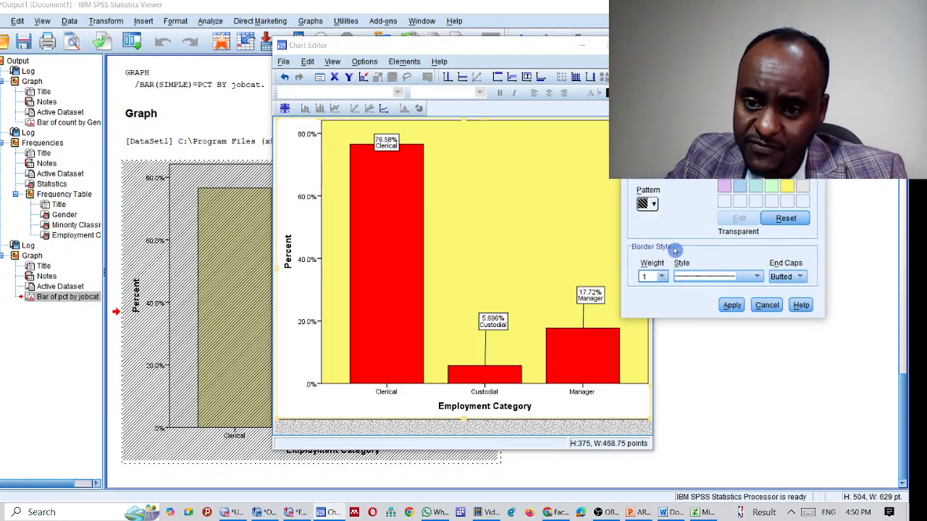
click(735, 304)
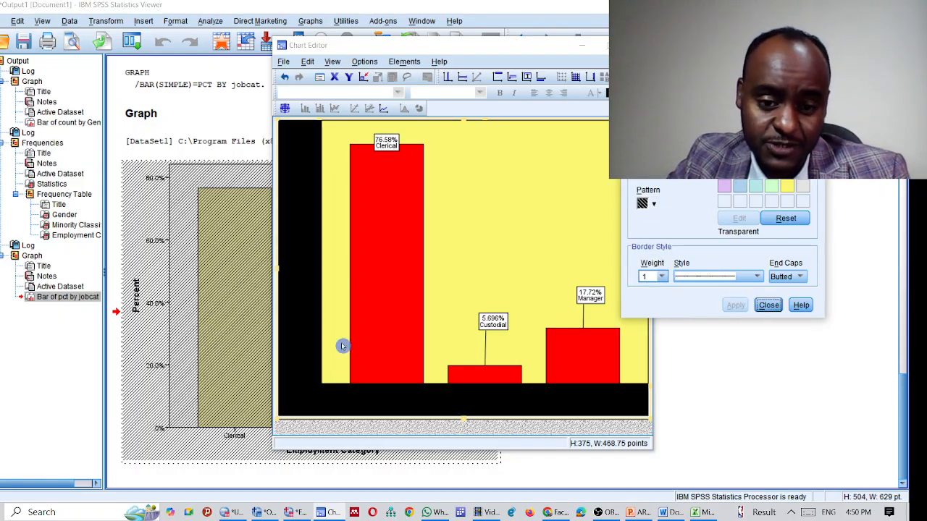
click(787, 190)
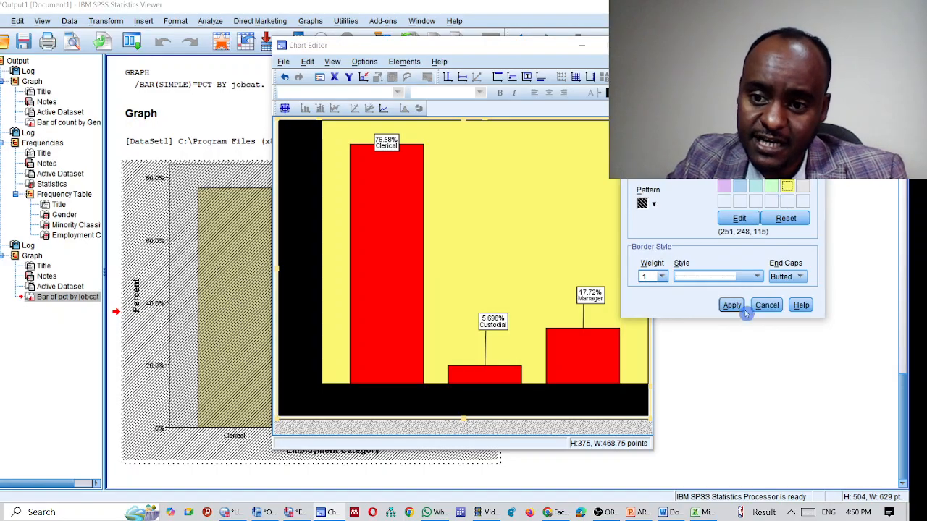
click(773, 189)
click(732, 305)
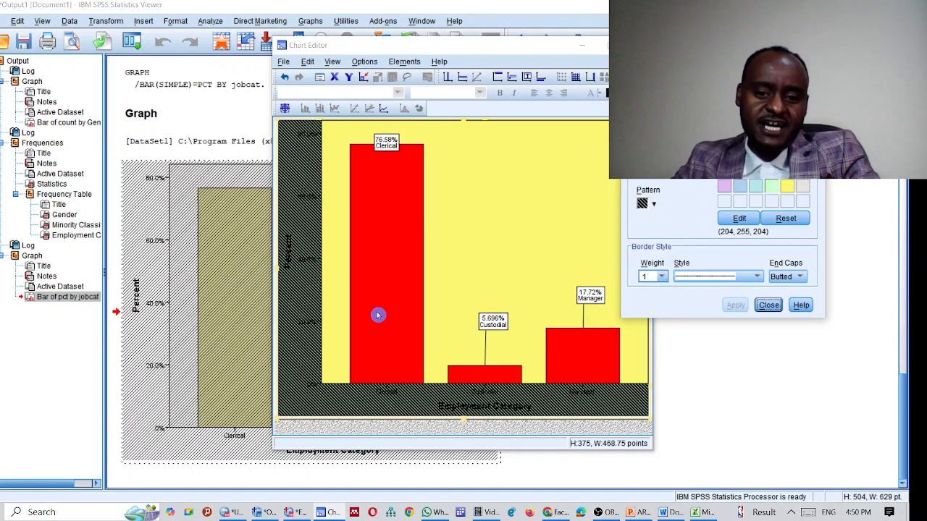
click(482, 234)
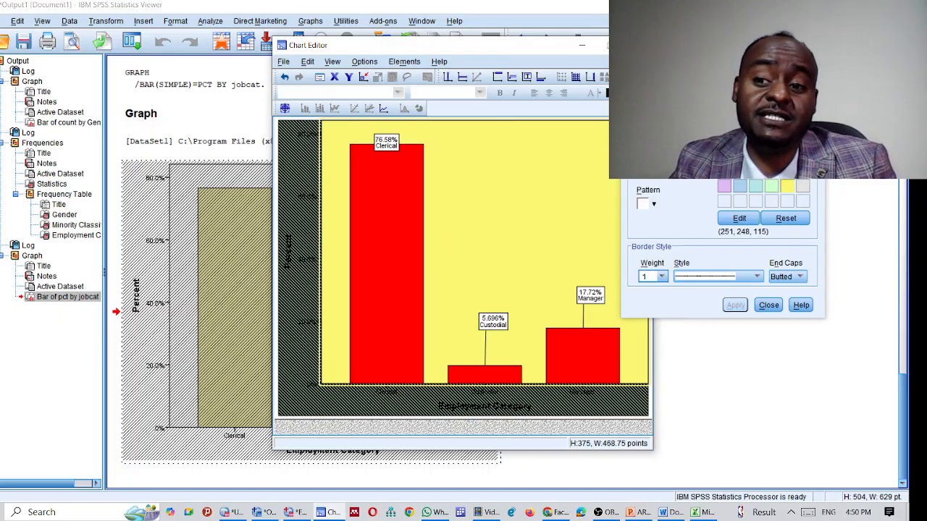
click(605, 45)
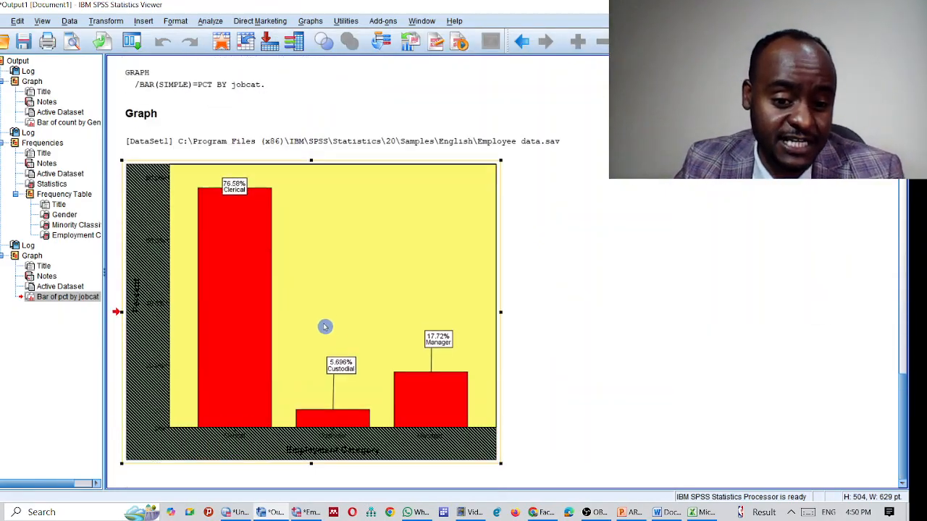
Step: Reopen the chart in Chart Editor
double_click(335, 273)
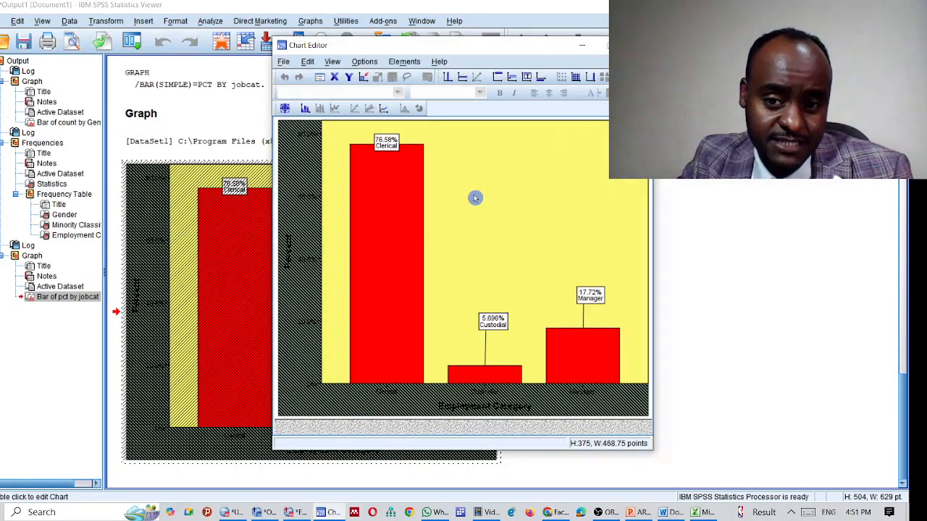
double_click(524, 205)
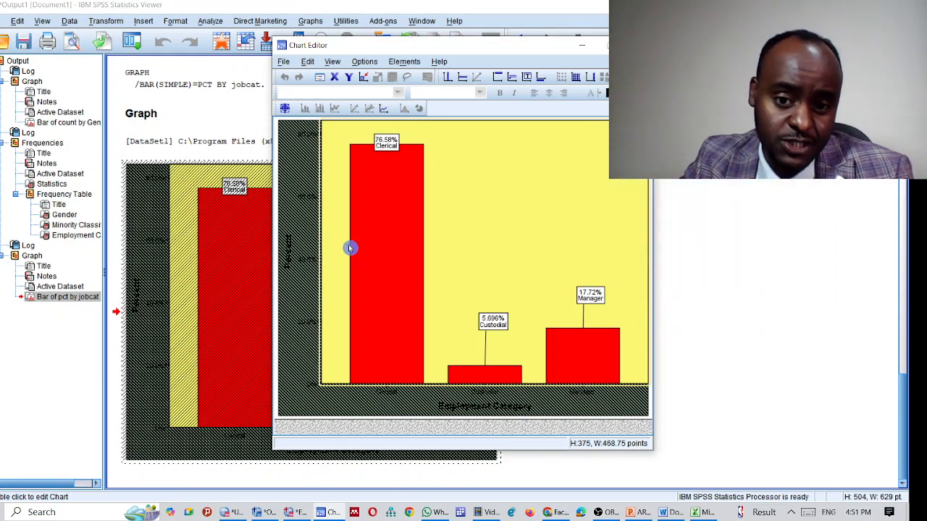
click(370, 223)
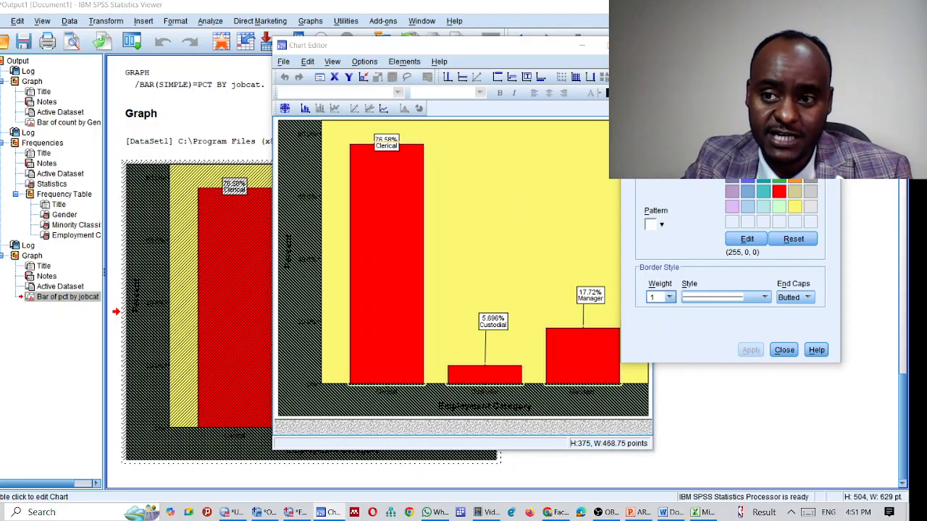
click(784, 350)
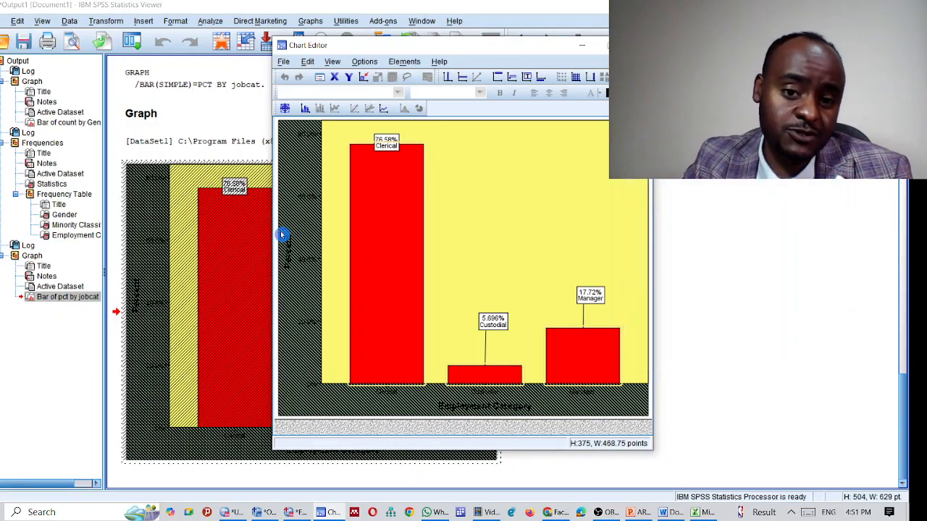
Step: Give the outer chart frame a long-dash border of weight 4 and close the editor
double_click(299, 158)
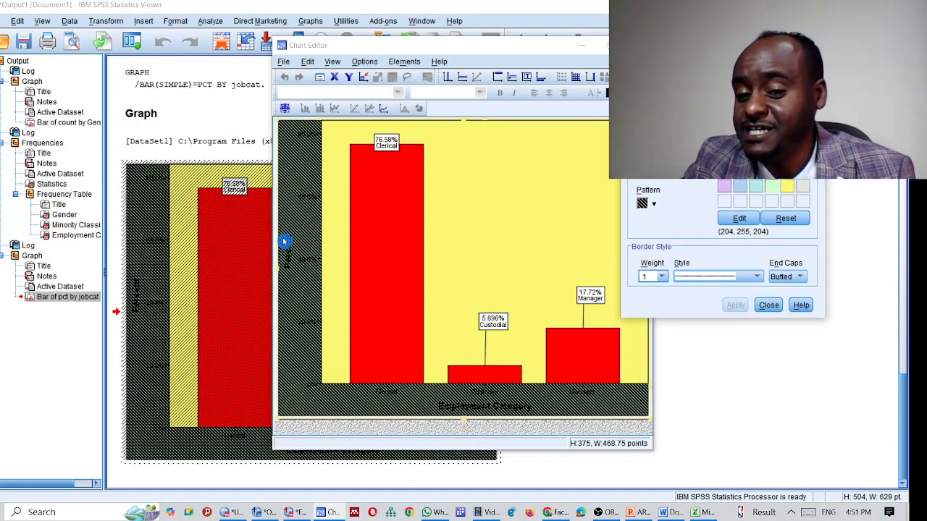
click(768, 305)
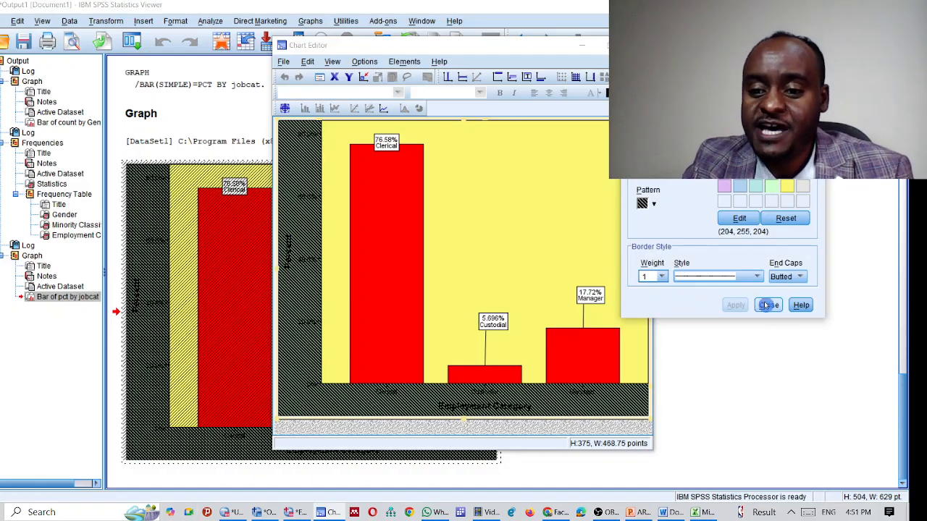
click(755, 277)
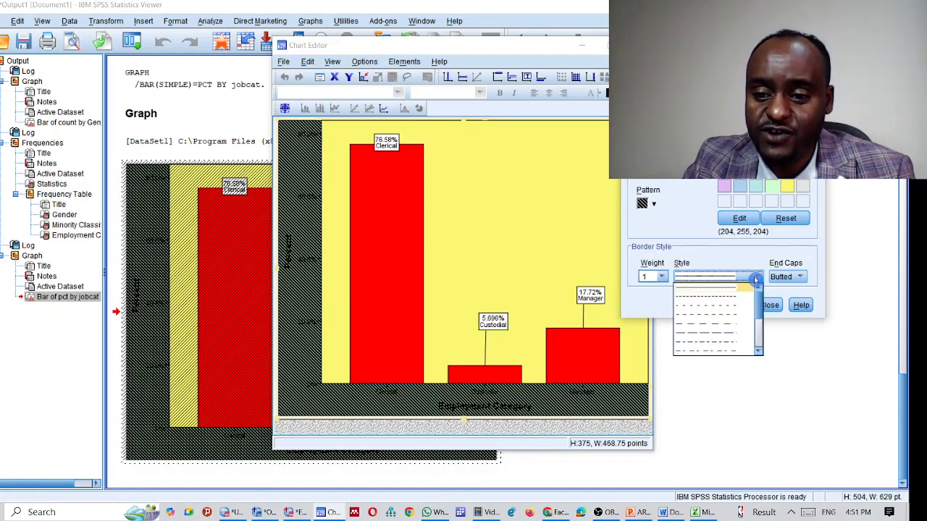
click(706, 334)
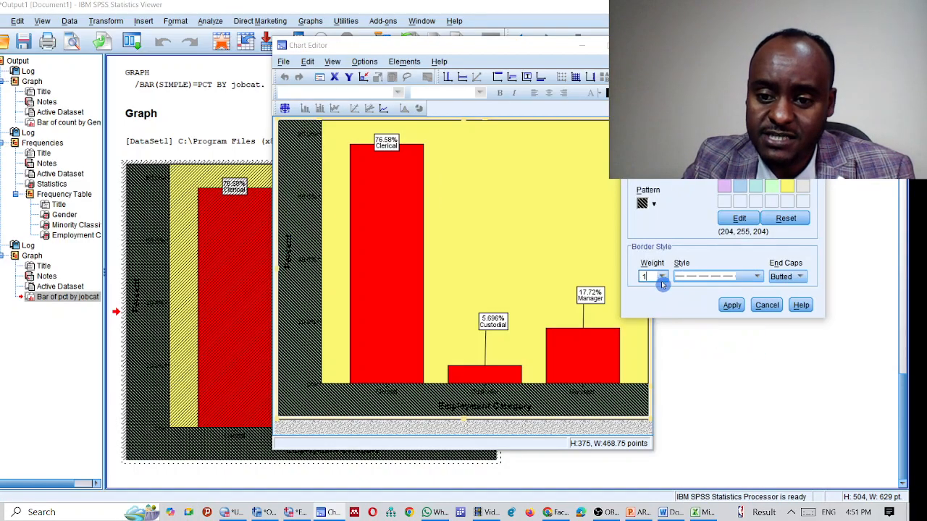
click(662, 277)
click(650, 357)
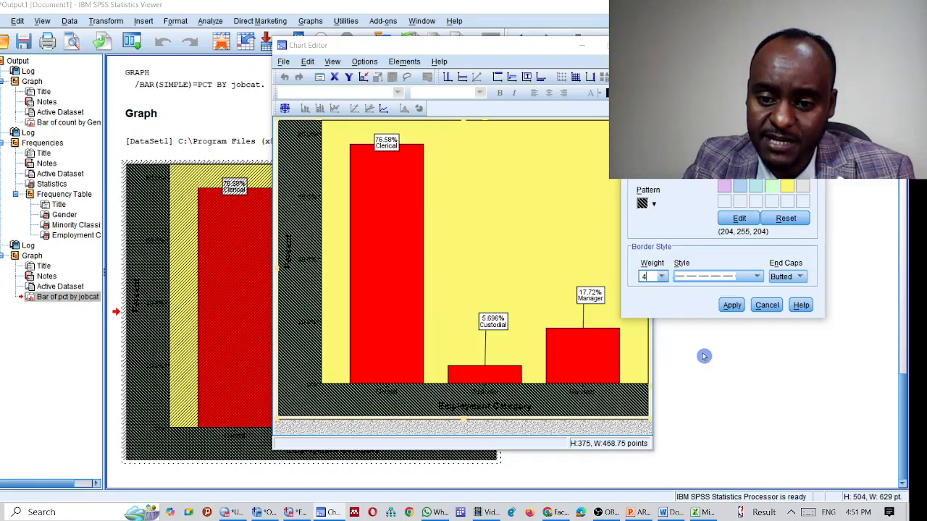
click(731, 306)
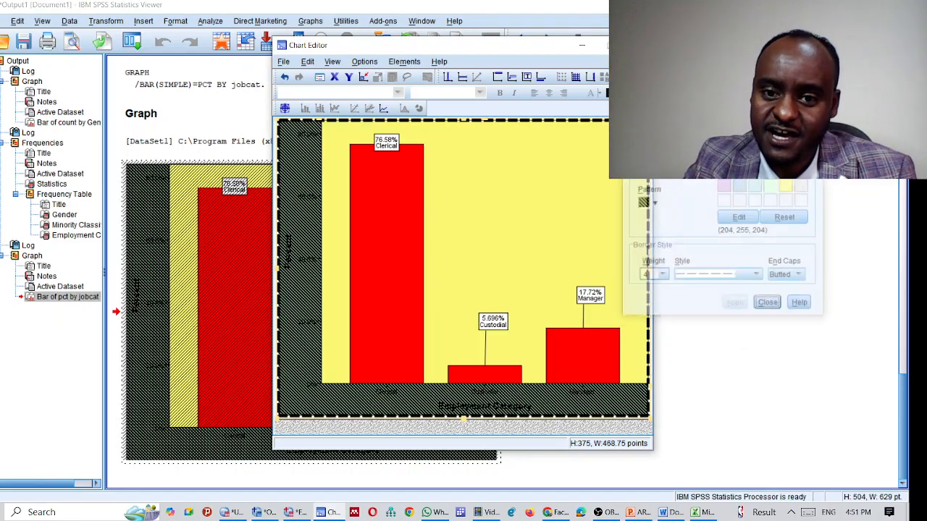
click(768, 305)
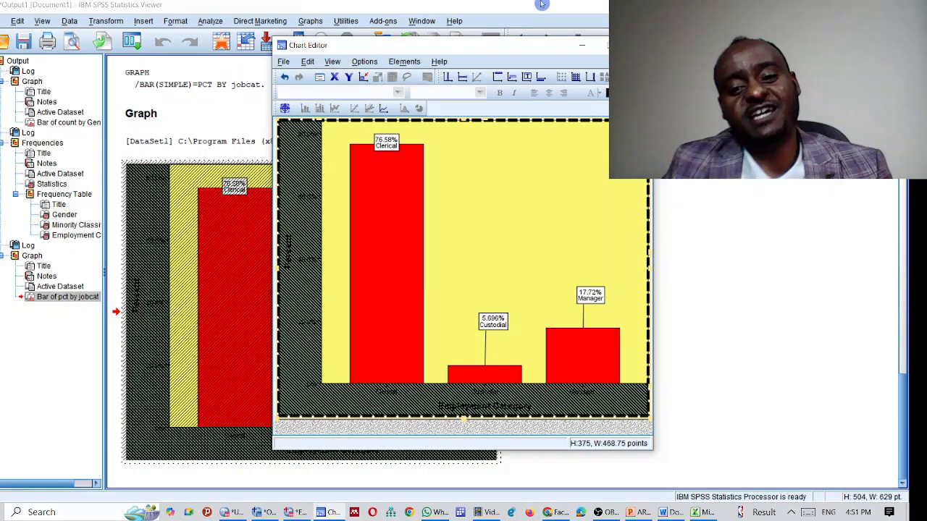
click(613, 45)
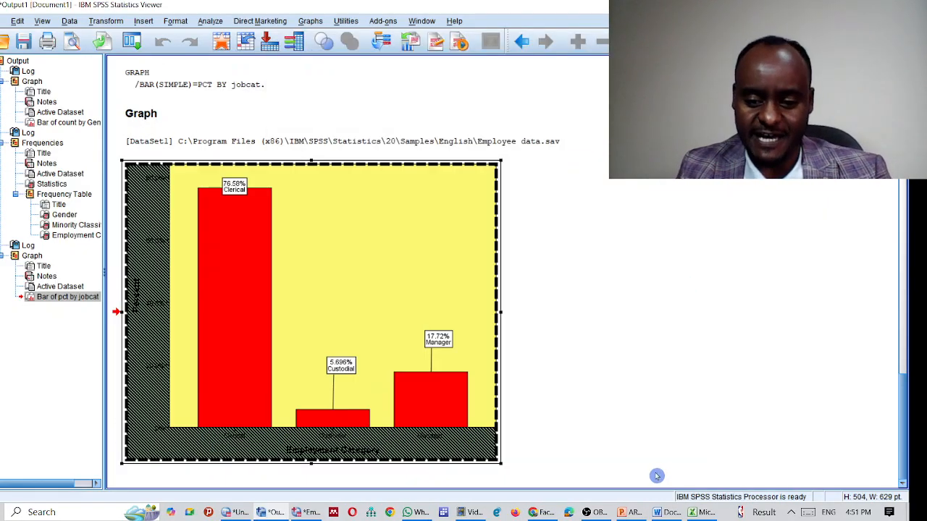
Step: Copy the finished chart to the clipboard and switch to the Word document
right_click(342, 240)
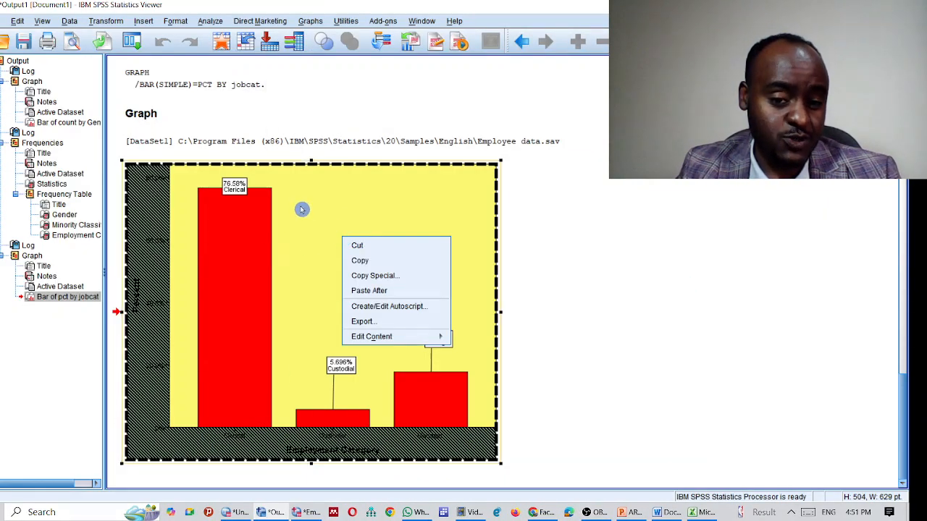
click(685, 242)
right_click(330, 240)
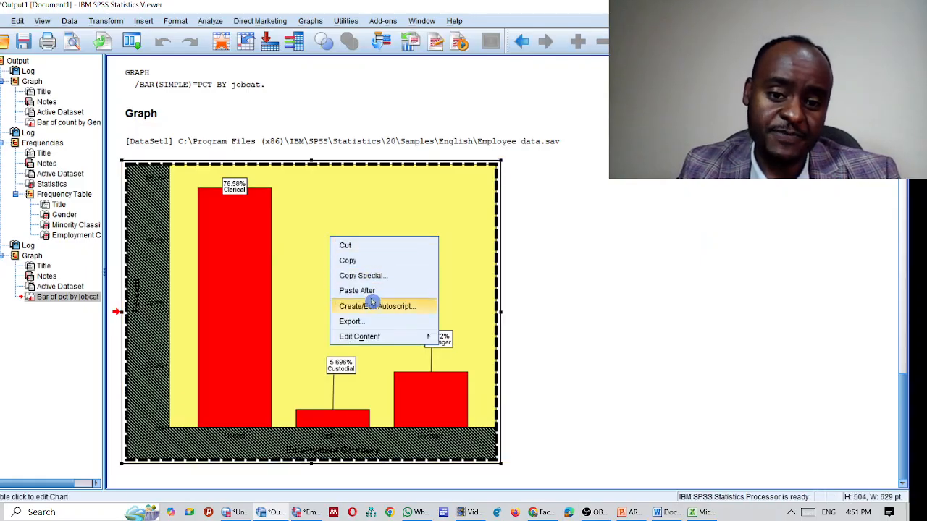
click(350, 261)
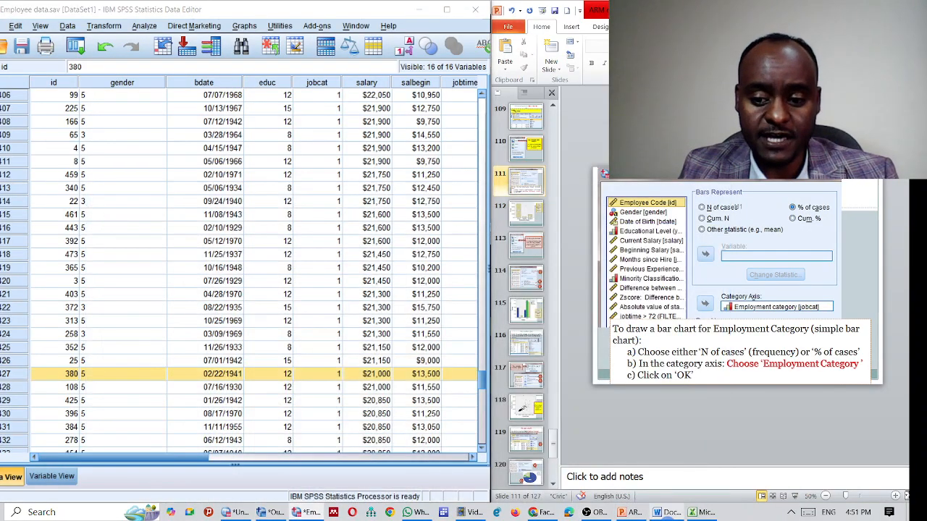
click(667, 512)
Step: Paste the styled bar chart into Word below the frequency tables on page 2
scroll(505, 280, down, 3)
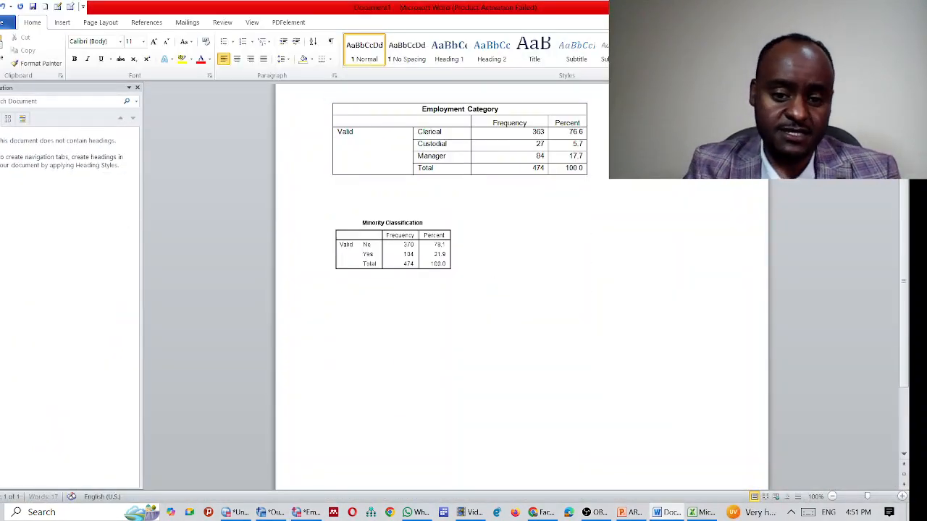
key(ctrl+v)
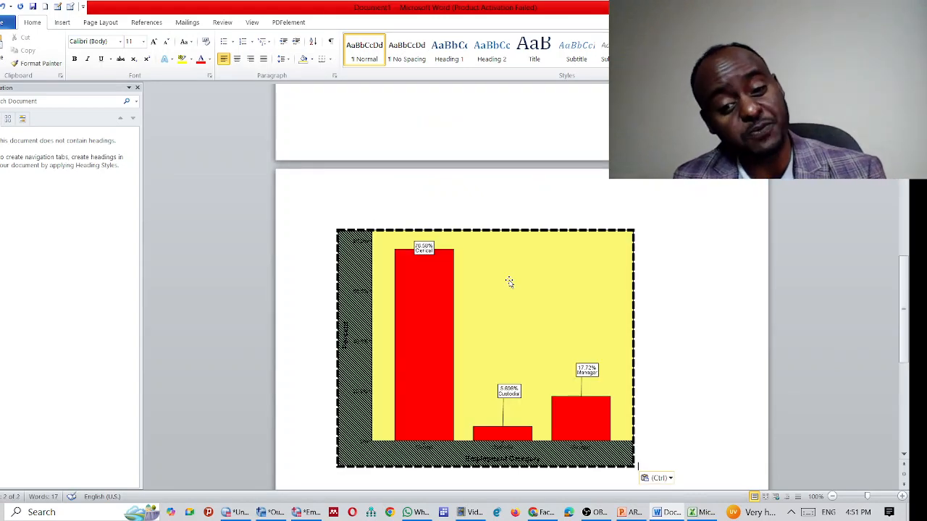
scroll(532, 209, down, 2)
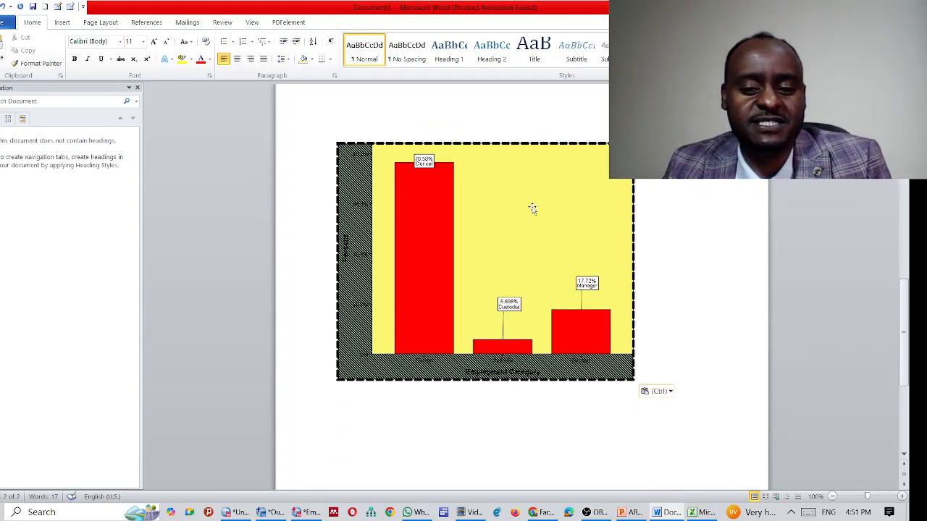
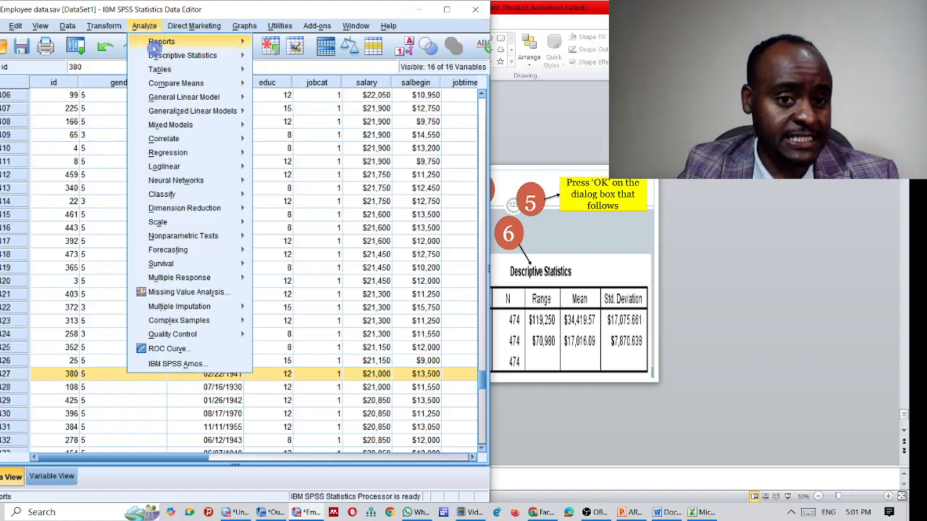
Step: Open Descriptives and add Current Salary and Beginning Salary as the variables
mouse_move(218, 69)
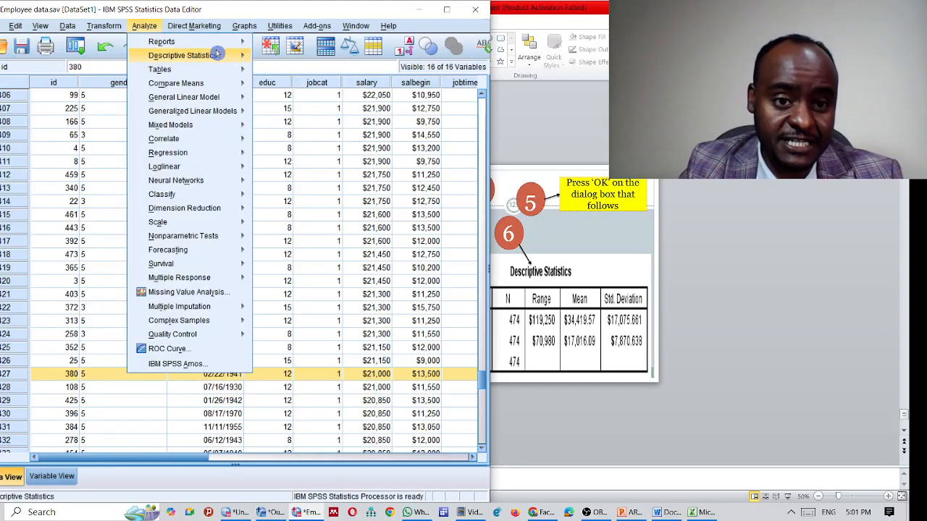
mouse_move(239, 56)
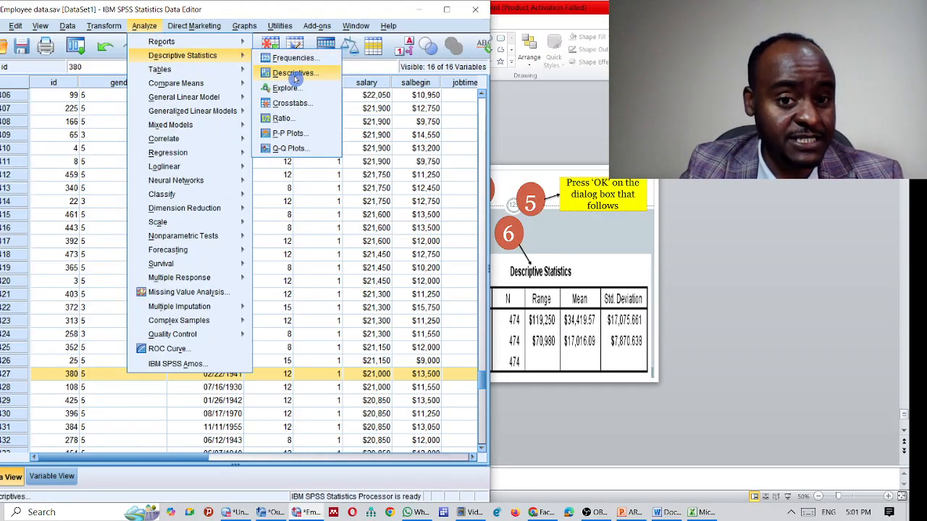
click(295, 75)
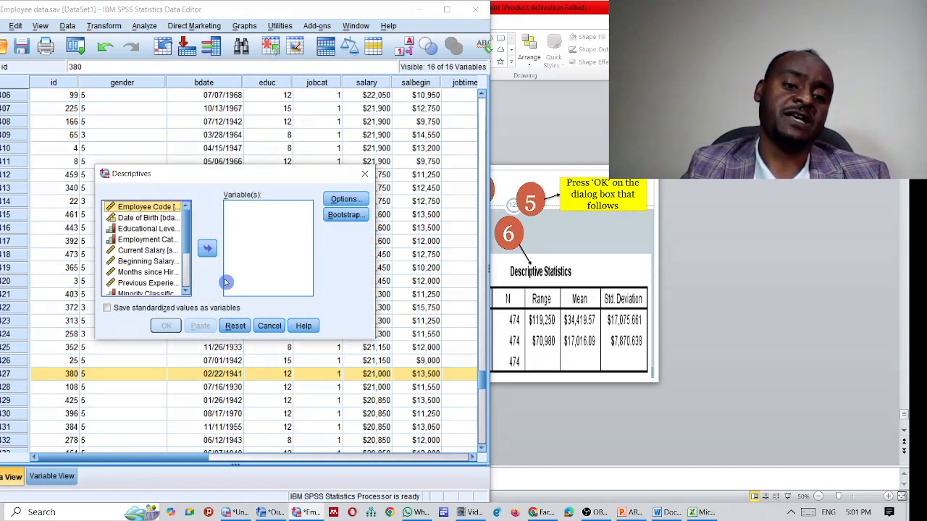
click(159, 252)
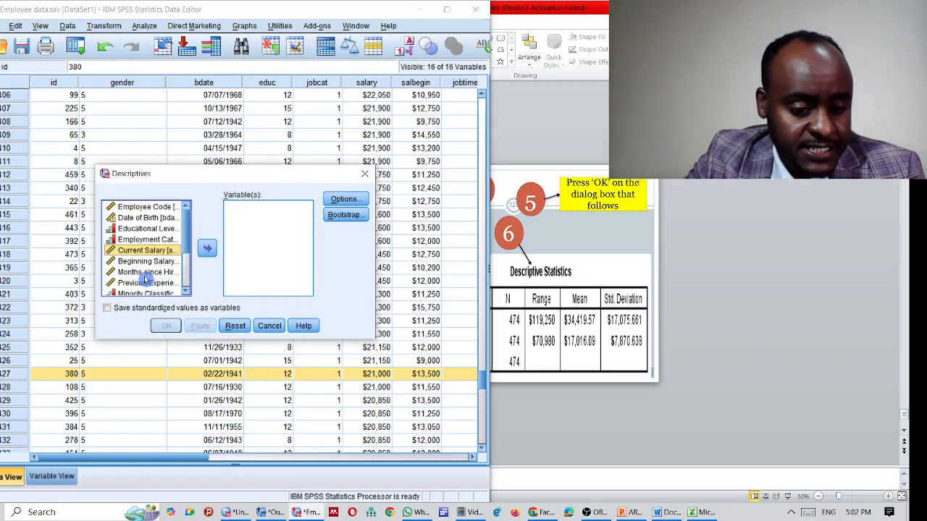
ctrl+click(134, 262)
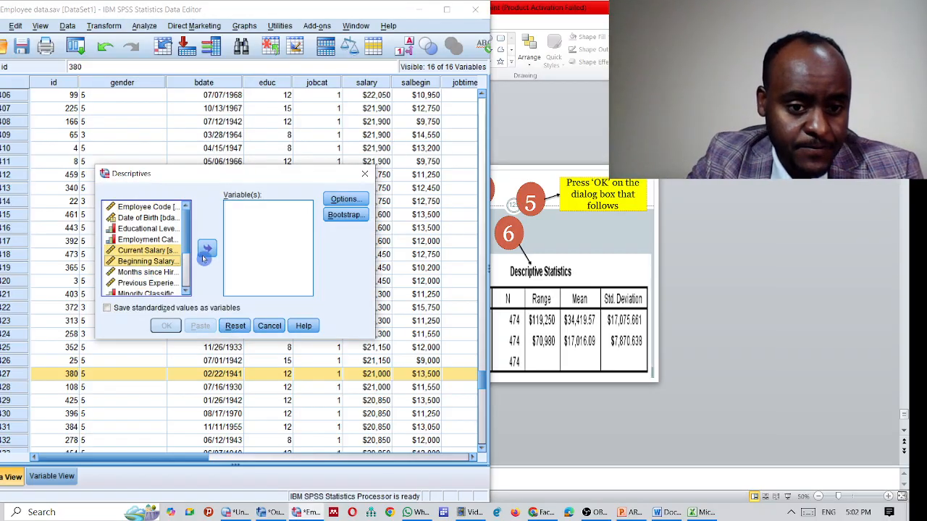
click(207, 249)
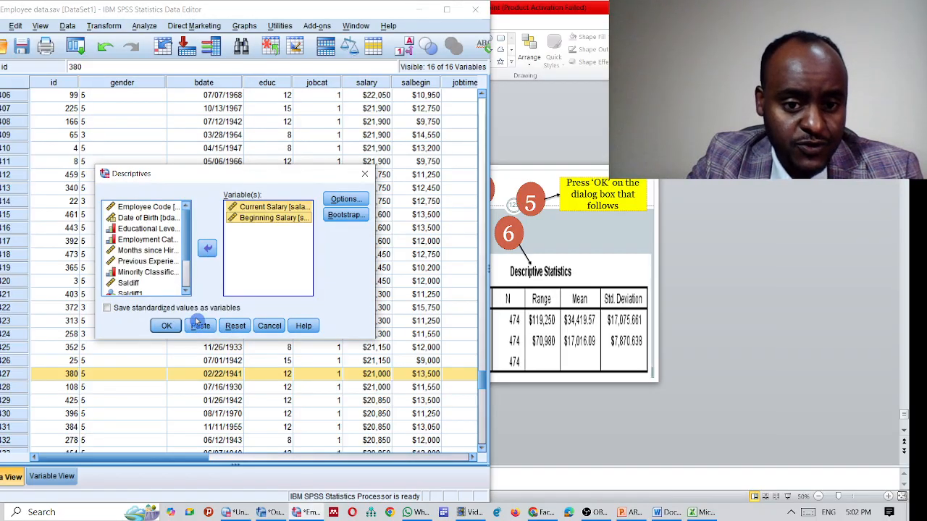
Step: Request Range, Variance, Kurtosis and Skewness in the Descriptives options
click(344, 199)
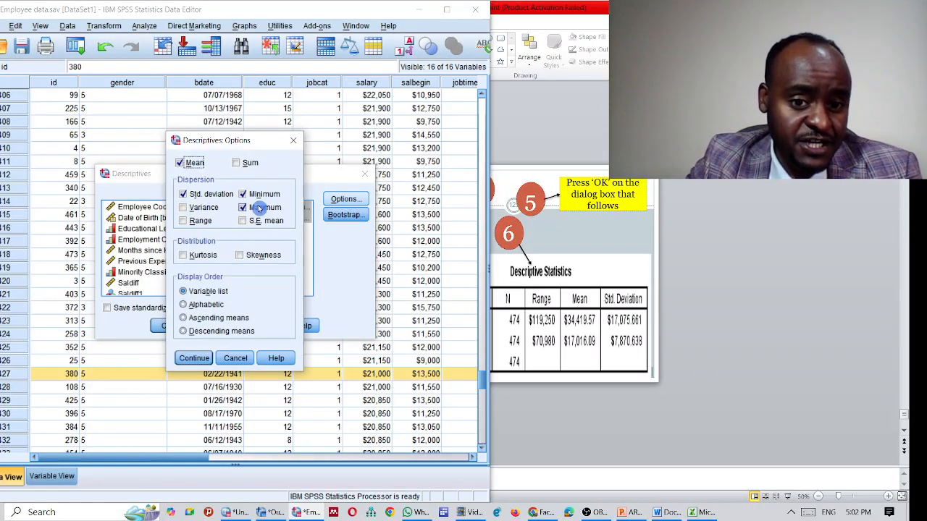
click(186, 222)
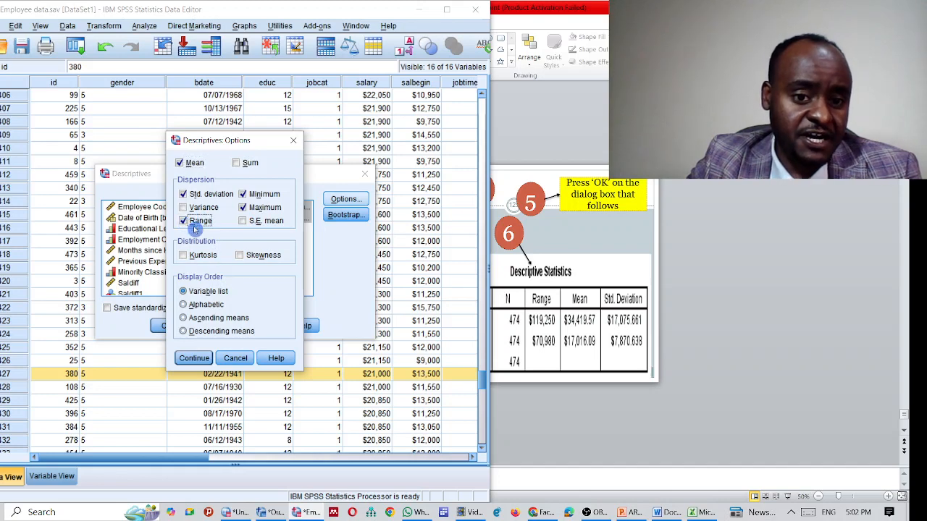
click(184, 207)
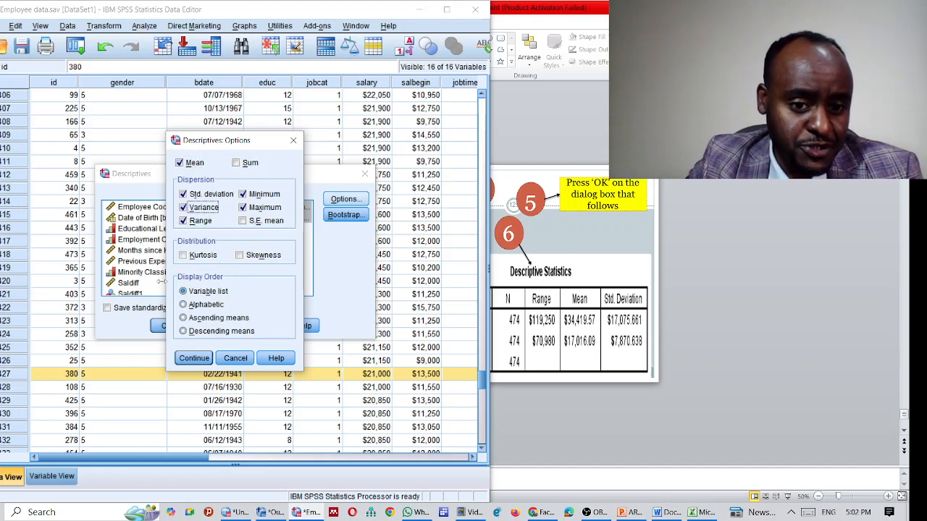
click(184, 256)
click(240, 255)
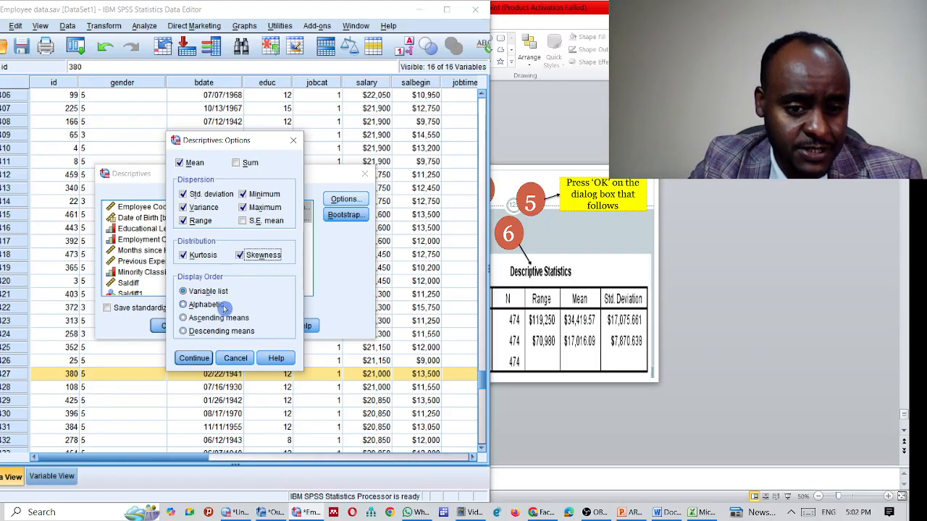
click(194, 358)
Step: Leave bootstrap unchanged, recheck the chosen statistics, and run the descriptives
click(345, 214)
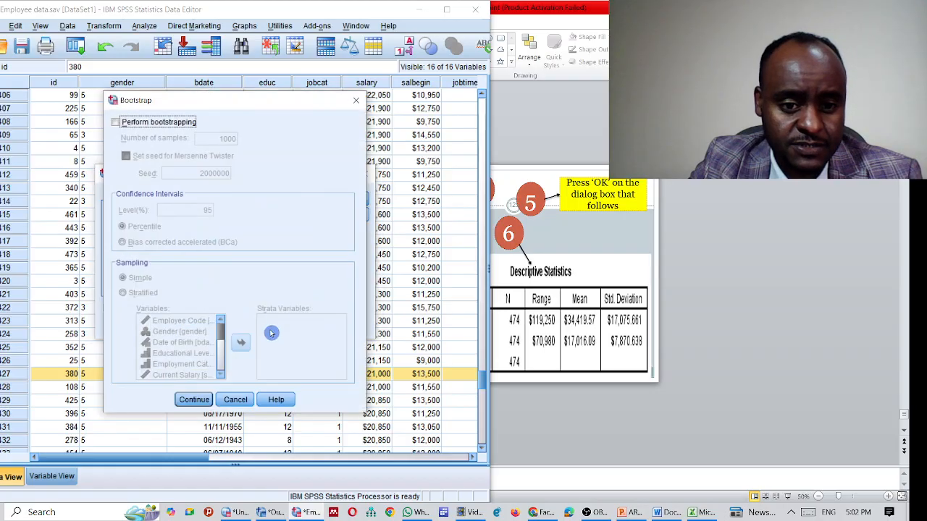
click(237, 400)
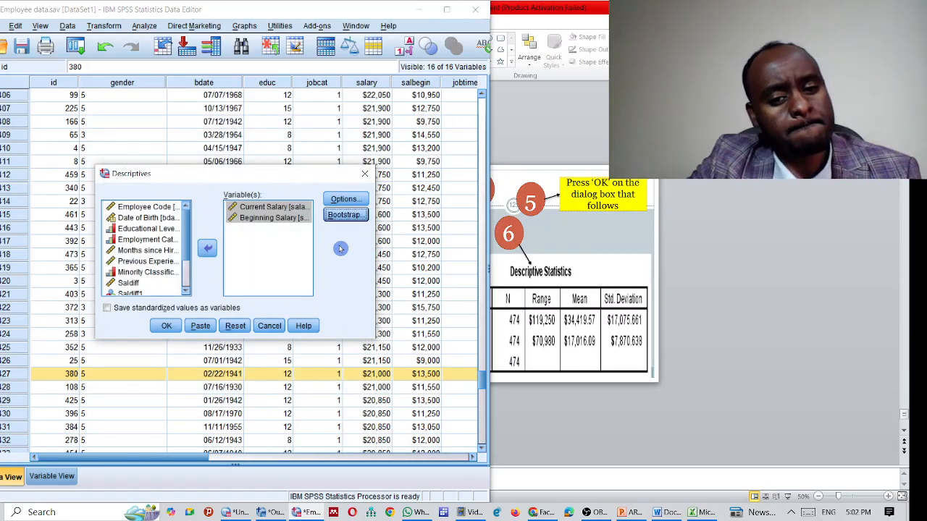
click(344, 199)
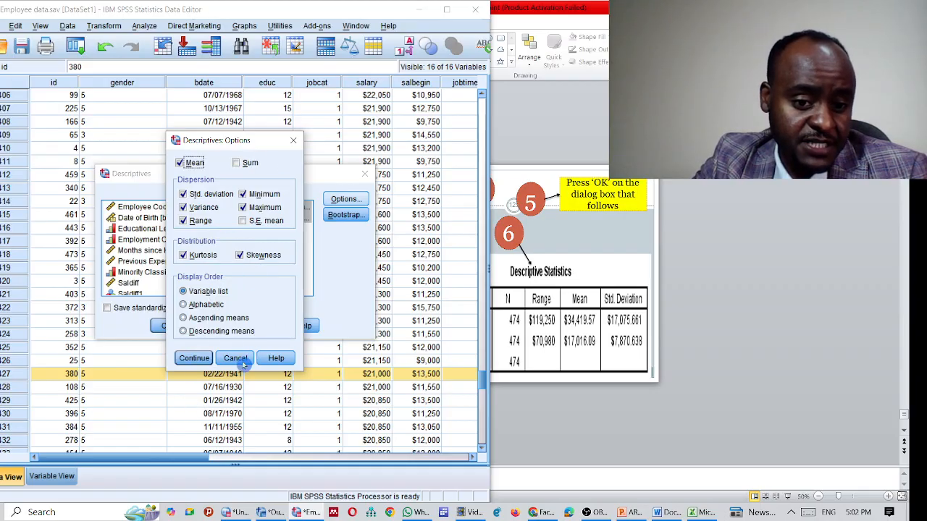
click(194, 359)
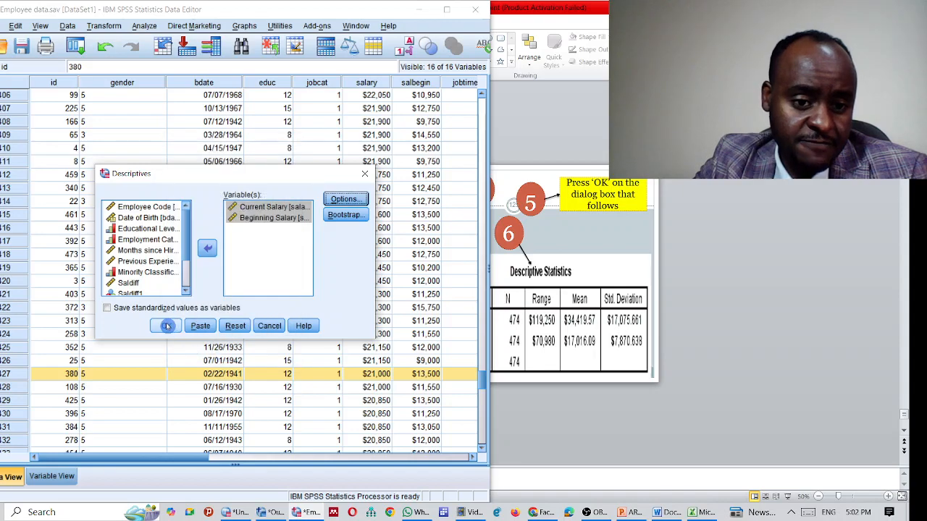
click(166, 327)
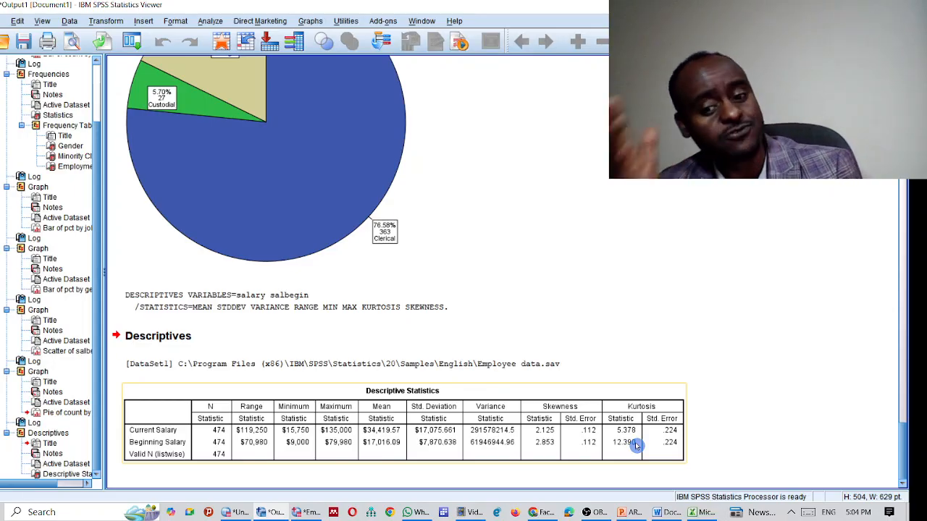
Step: Inspect the salary Descriptive Statistics table, dataset path and DESCRIPTIVES syntax in the Viewer
click(727, 396)
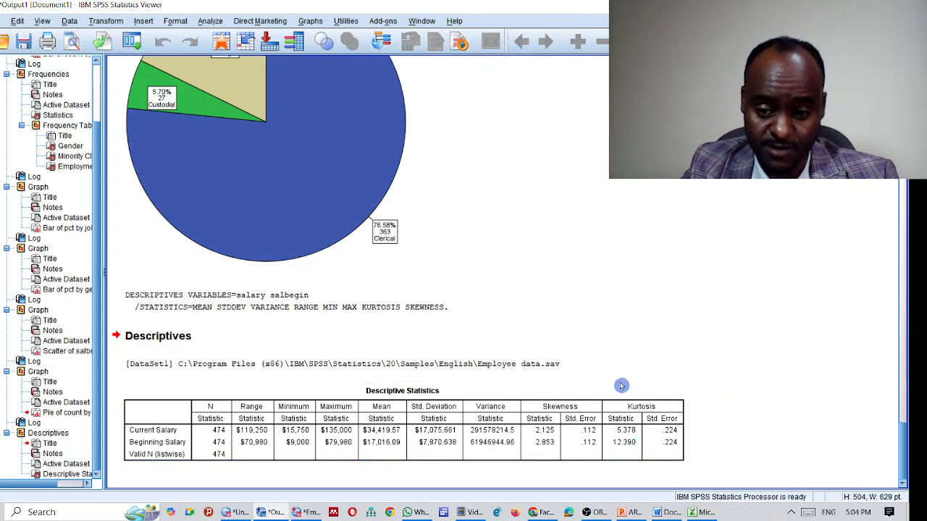
click(626, 444)
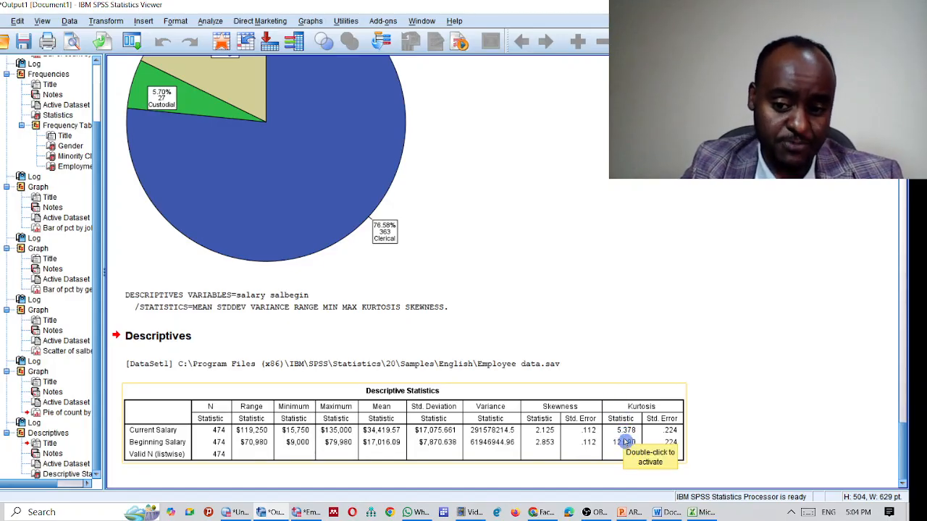
click(658, 365)
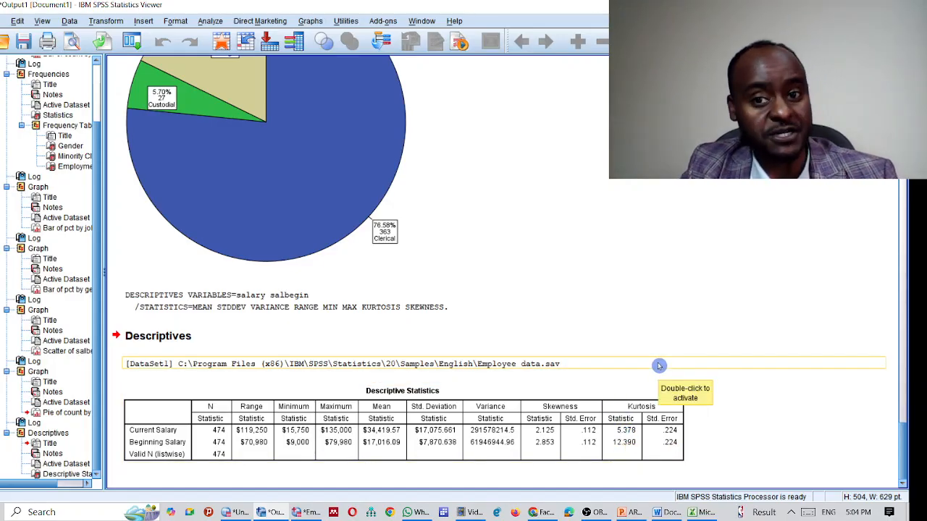
click(639, 299)
click(666, 229)
click(627, 449)
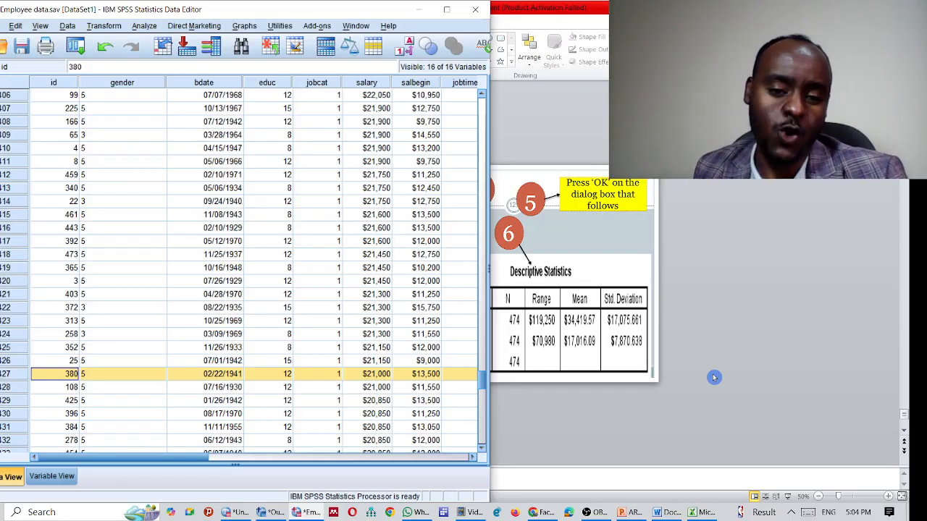
Step: Present the descriptive statistics and crosstab slides in PowerPoint, then return to the SPSS employee data
click(682, 199)
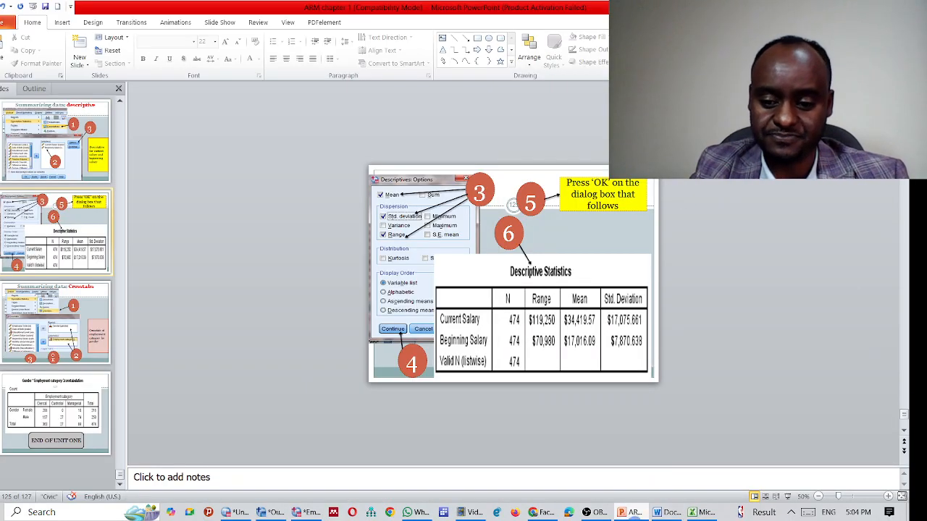
key(shift+F5)
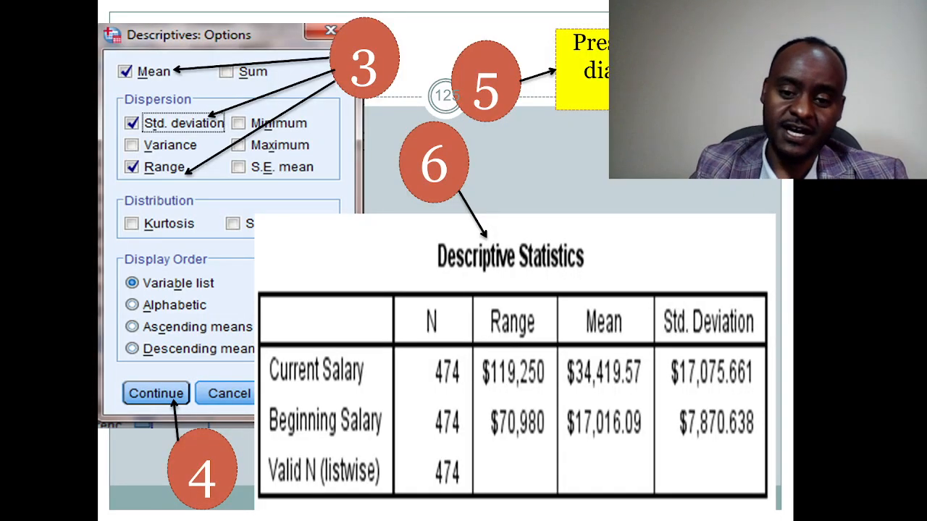
key(Right)
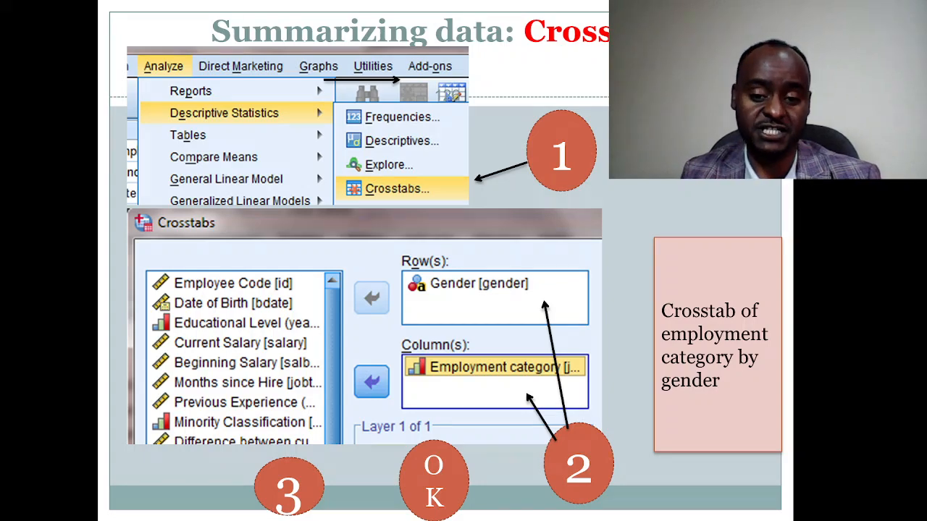
key(Right)
key(Escape)
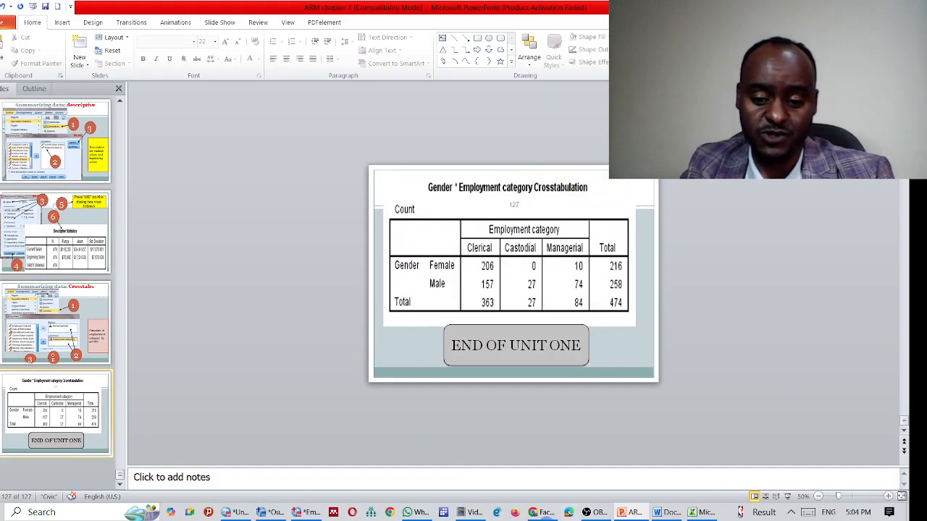
click(304, 514)
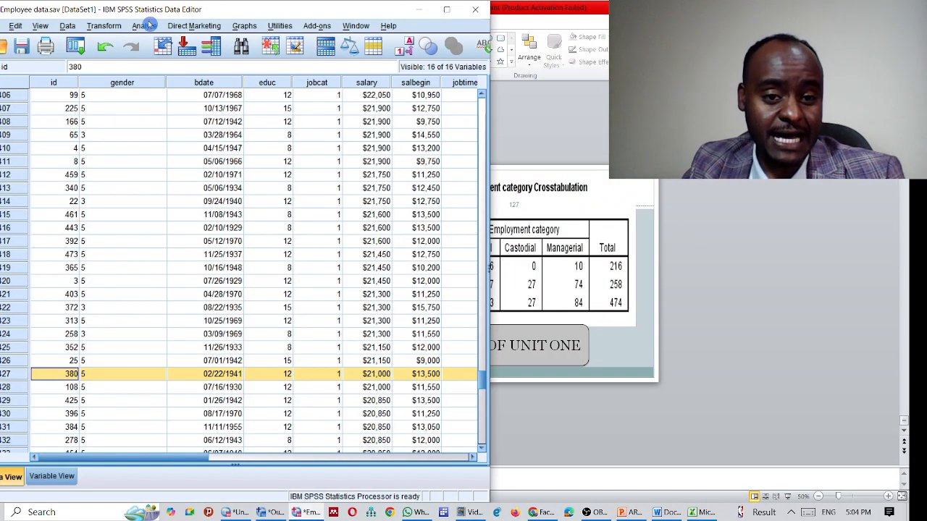
Step: Open Crosstabs with Gender as the row and Employment Category as the column variable
click(145, 25)
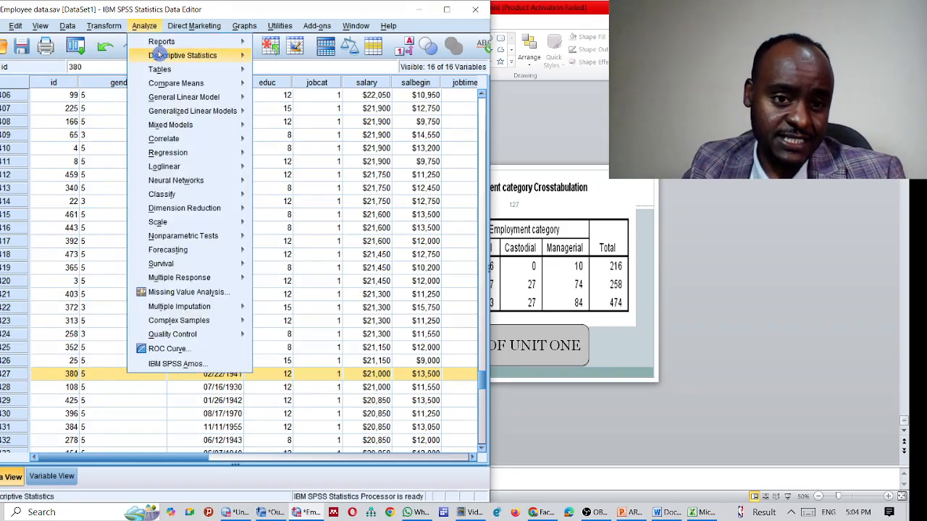
mouse_move(225, 68)
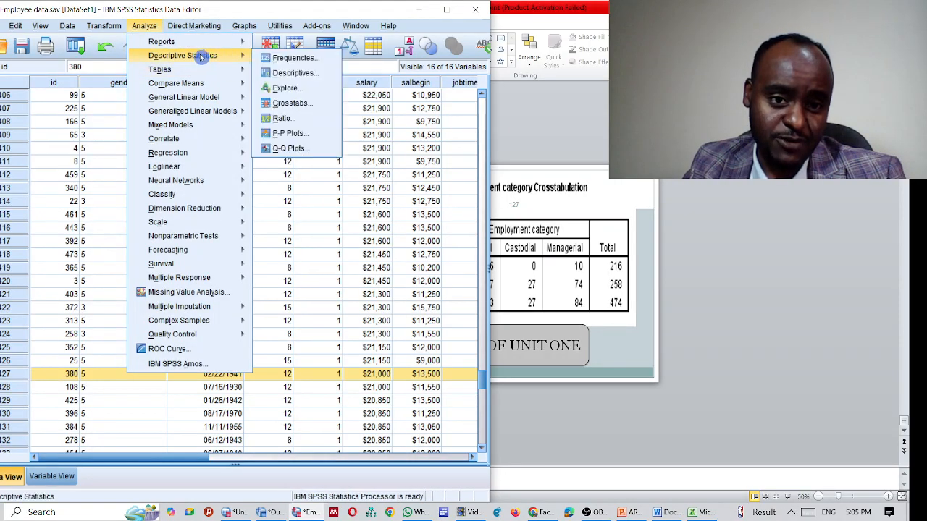
click(284, 103)
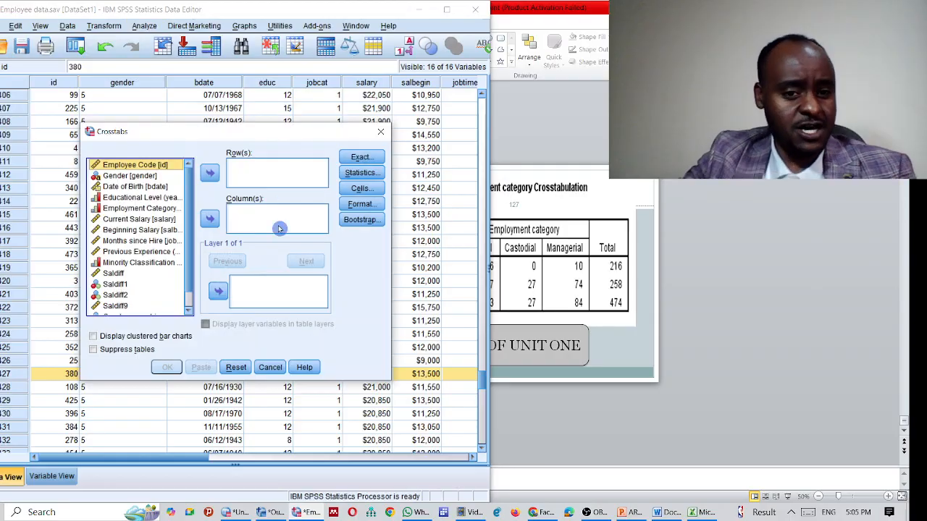
click(127, 176)
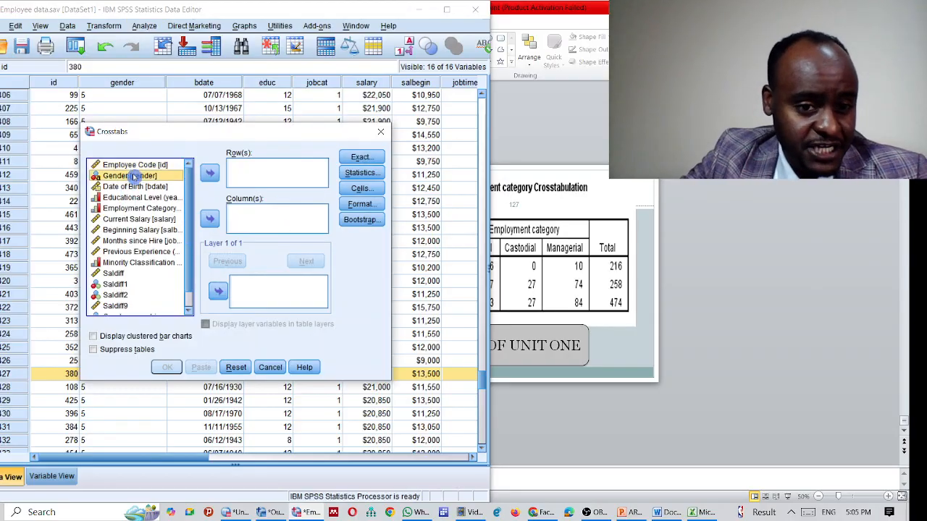
click(210, 172)
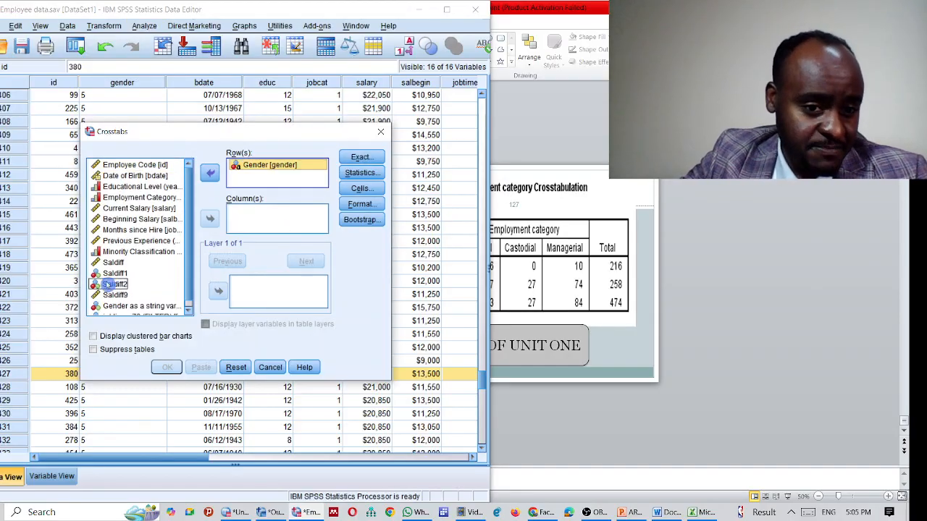
click(136, 208)
click(137, 197)
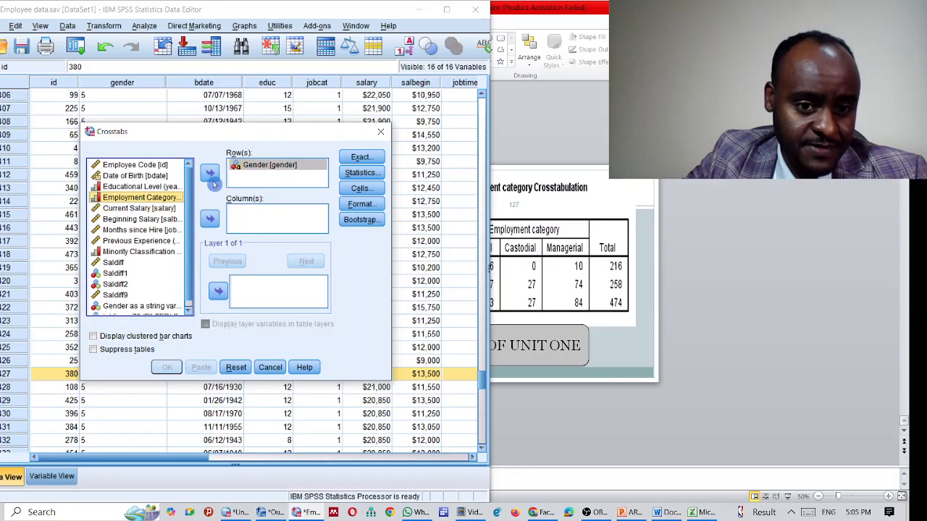
click(209, 218)
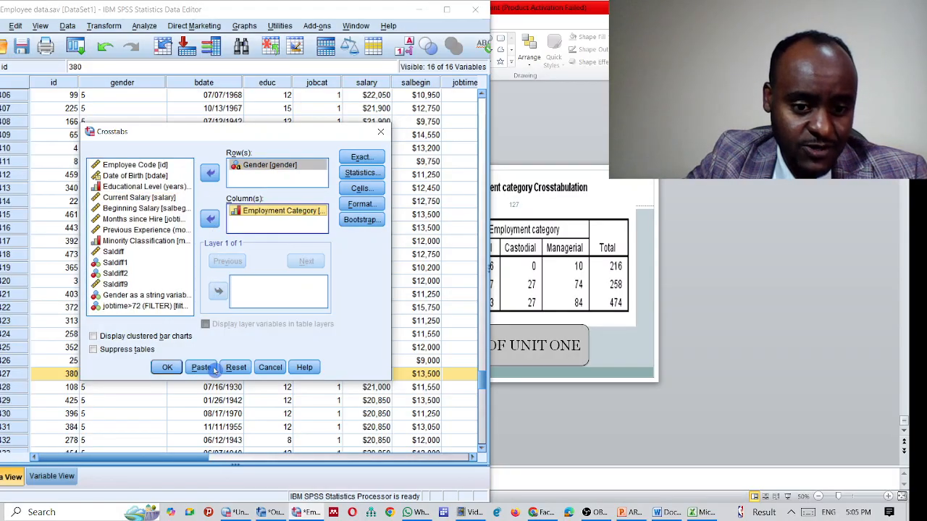
Step: Keep chi-square in Statistics and accept the asymptotic-only Exact tests setting
click(362, 173)
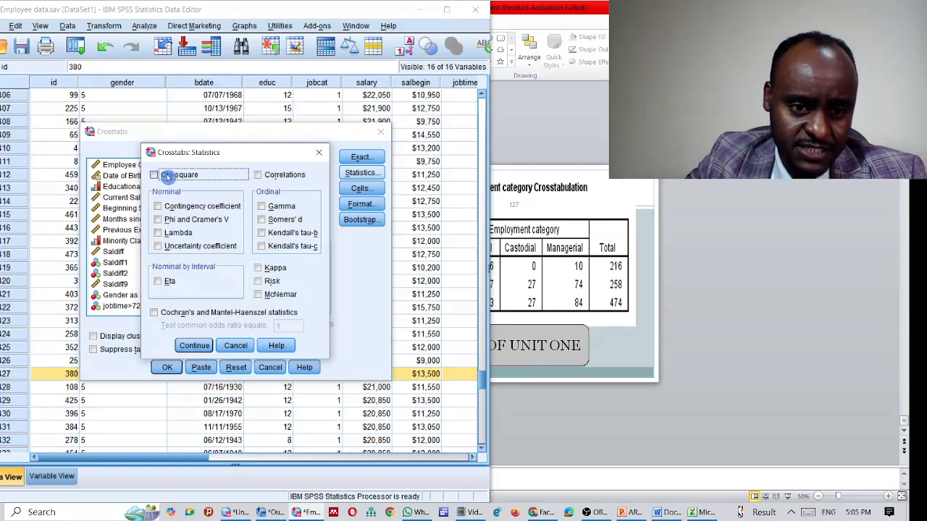
click(194, 345)
click(361, 158)
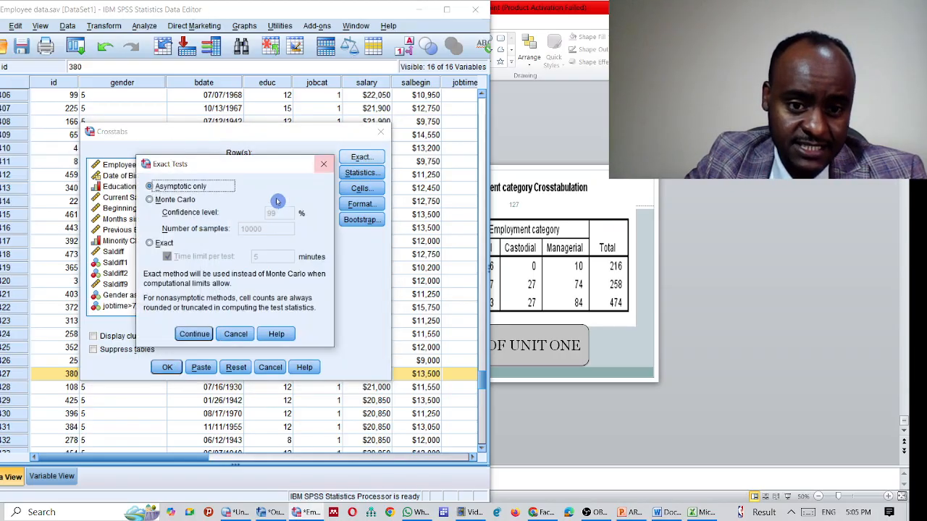
click(194, 334)
Step: Show row percentages and compare column proportions in the cells, then run the crosstab
click(361, 189)
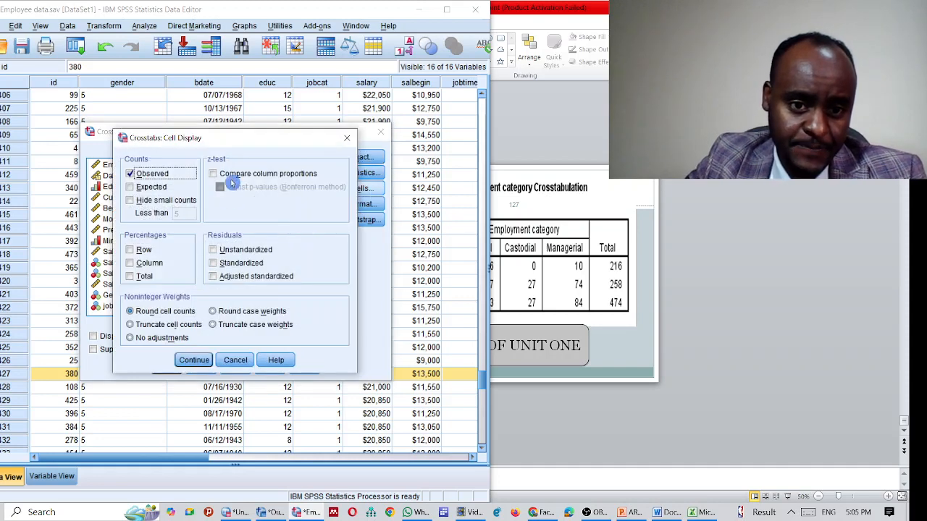
click(224, 174)
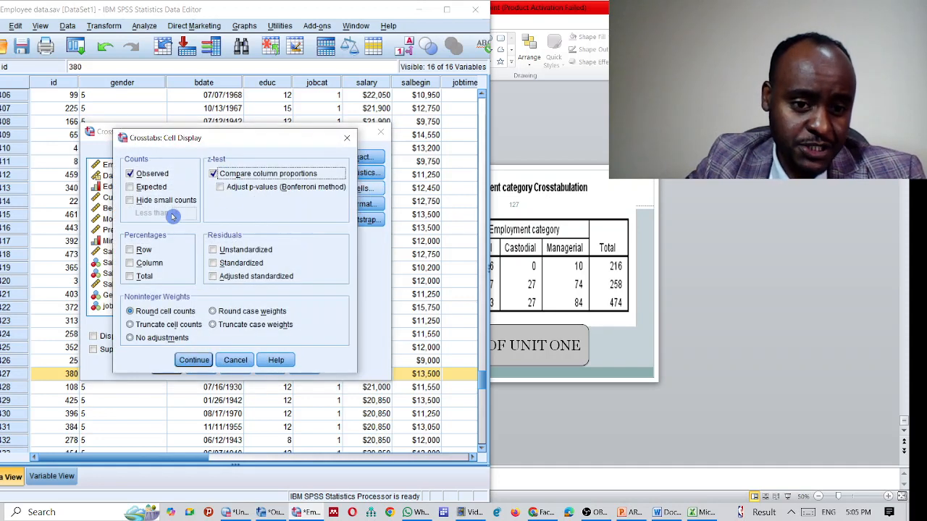
click(139, 248)
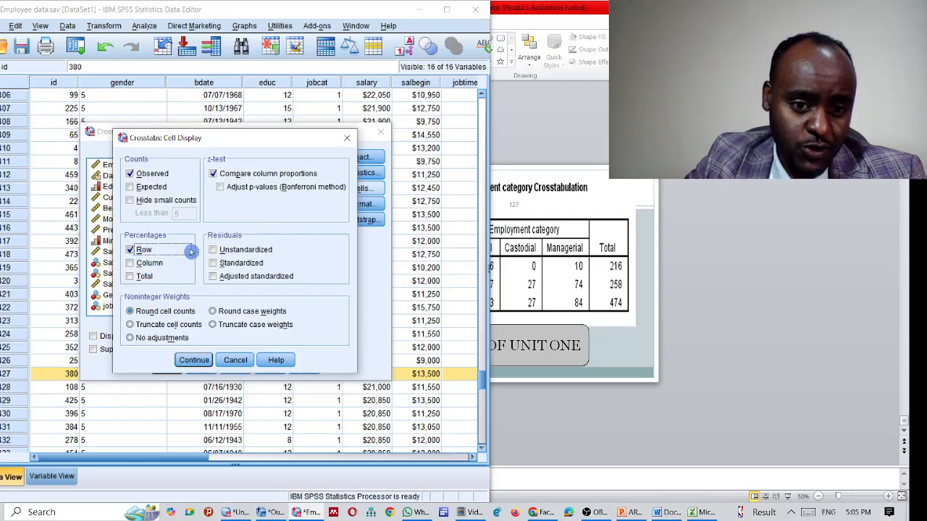
click(199, 359)
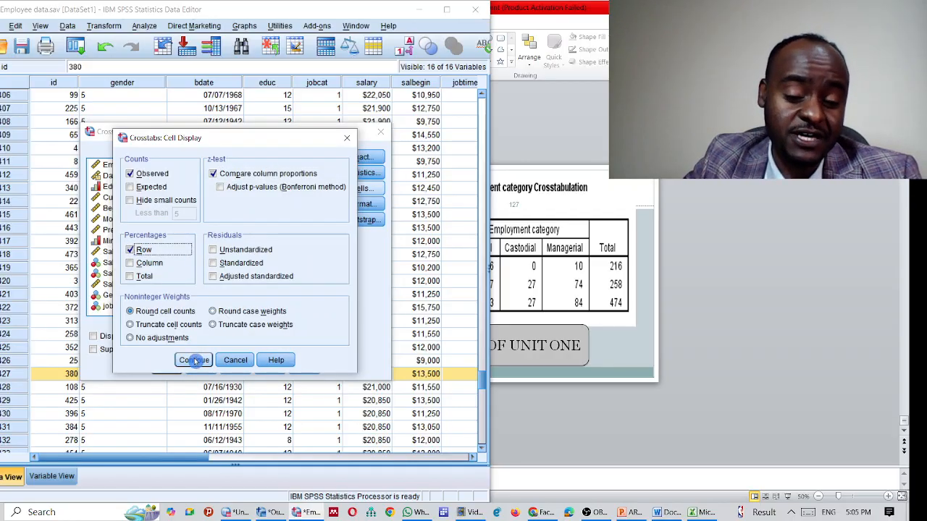
click(188, 360)
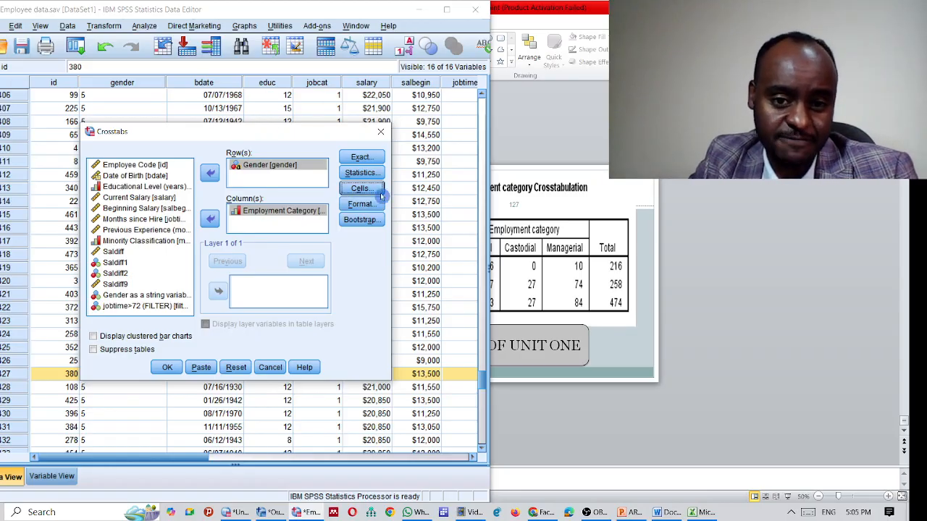
click(167, 369)
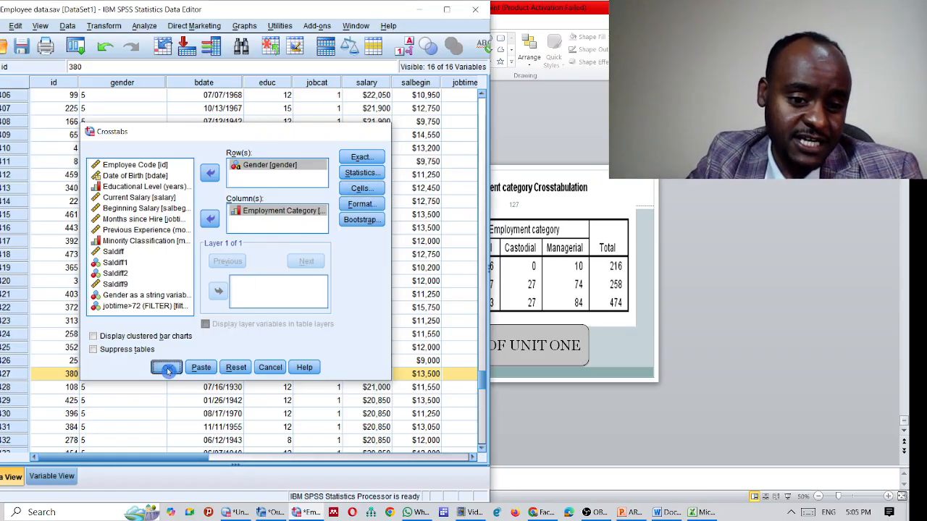